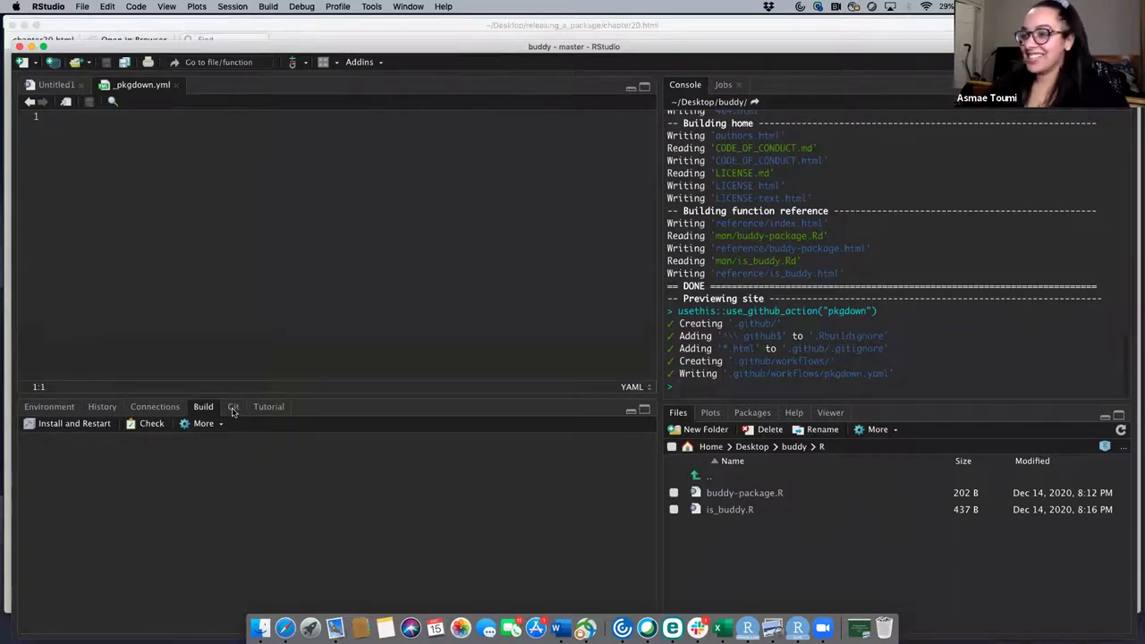
Stage _pkgdown.yml, .Rbuildignore, the .github/ folder and .gitignore in the buddy project's Git changes.
{"action": "left_click", "coordinate": [232, 409]}
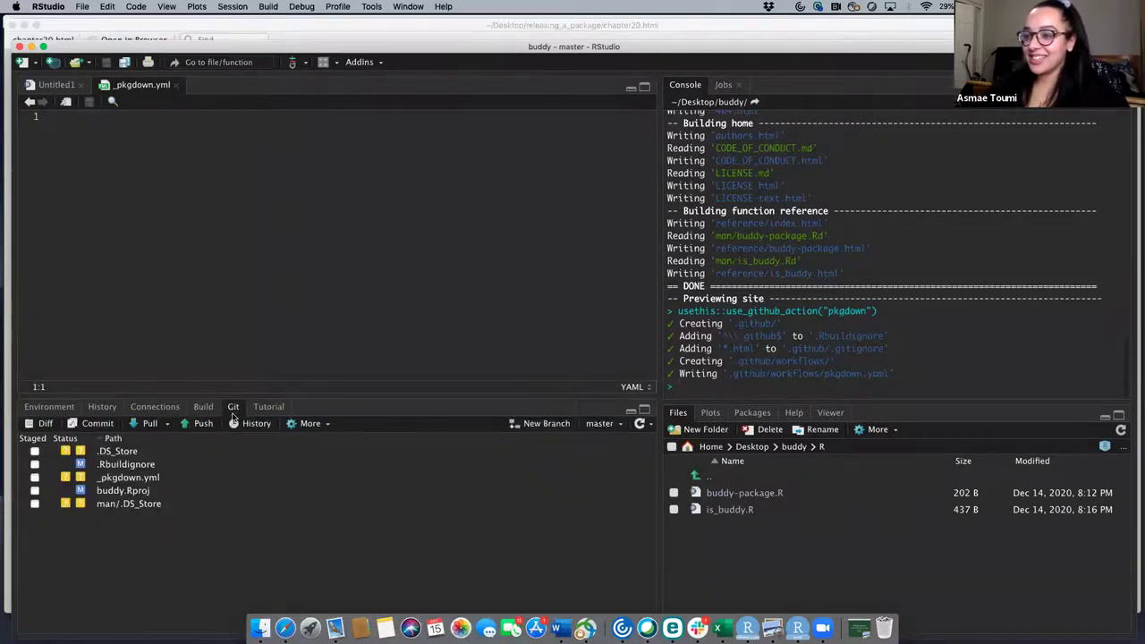
{"action": "left_click", "coordinate": [34, 477]}
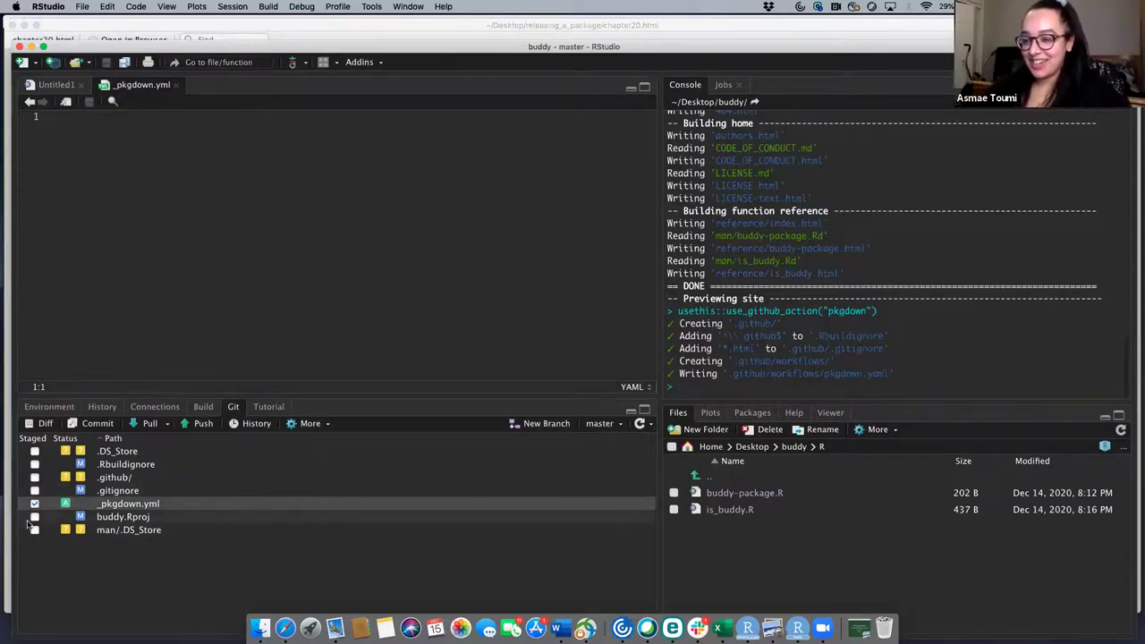
{"action": "left_click", "coordinate": [34, 464]}
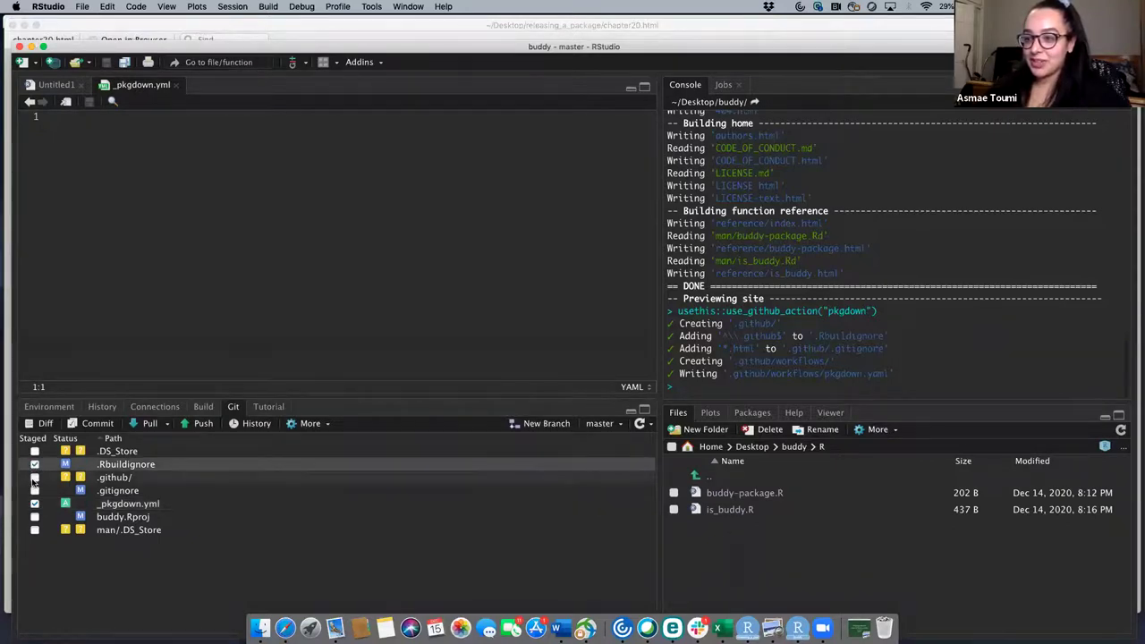
{"action": "left_click", "coordinate": [34, 478]}
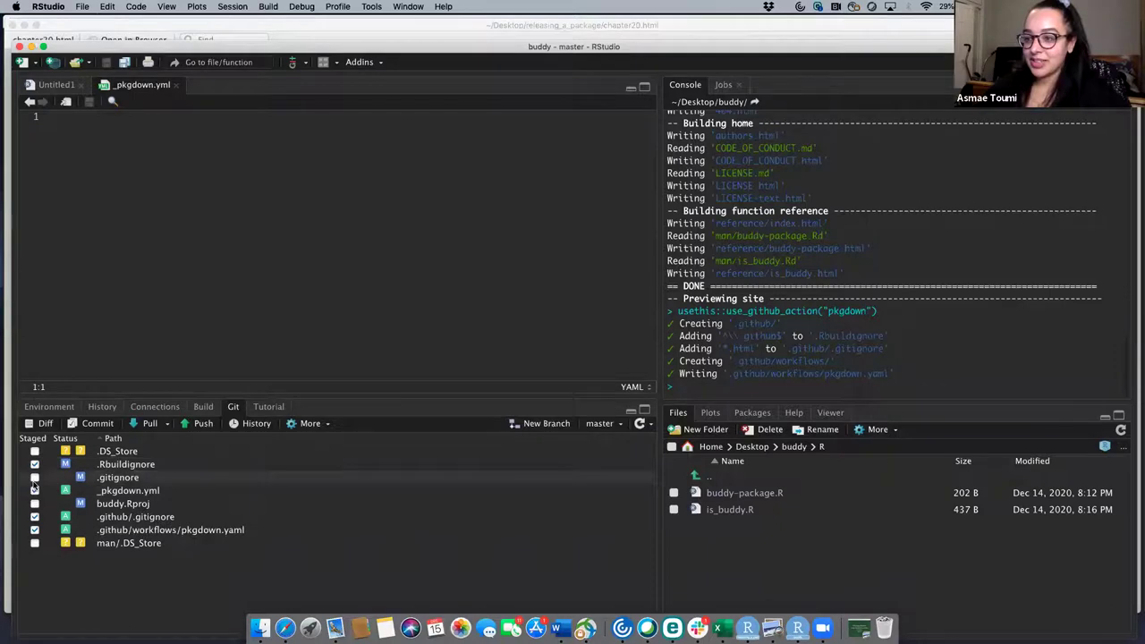
{"action": "left_click", "coordinate": [34, 489]}
{"action": "left_click", "coordinate": [34, 477]}
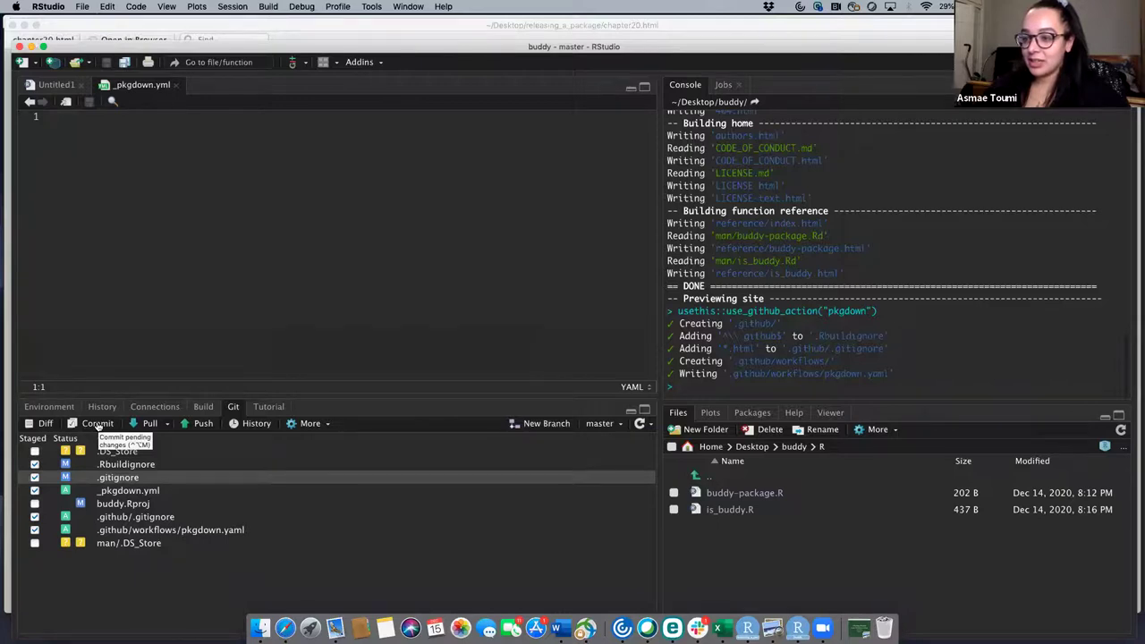
Commit the staged files with the message "adding pkgdown website" and push the commit to the remote repository.
{"action": "left_click", "coordinate": [97, 423]}
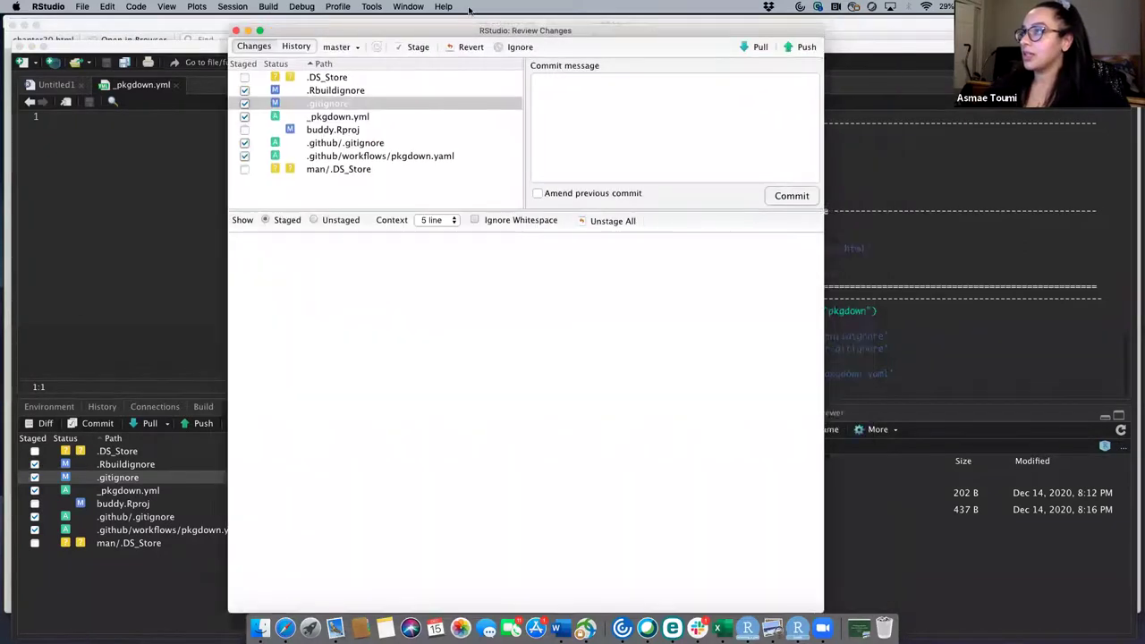
{"action": "type", "text": "a"}
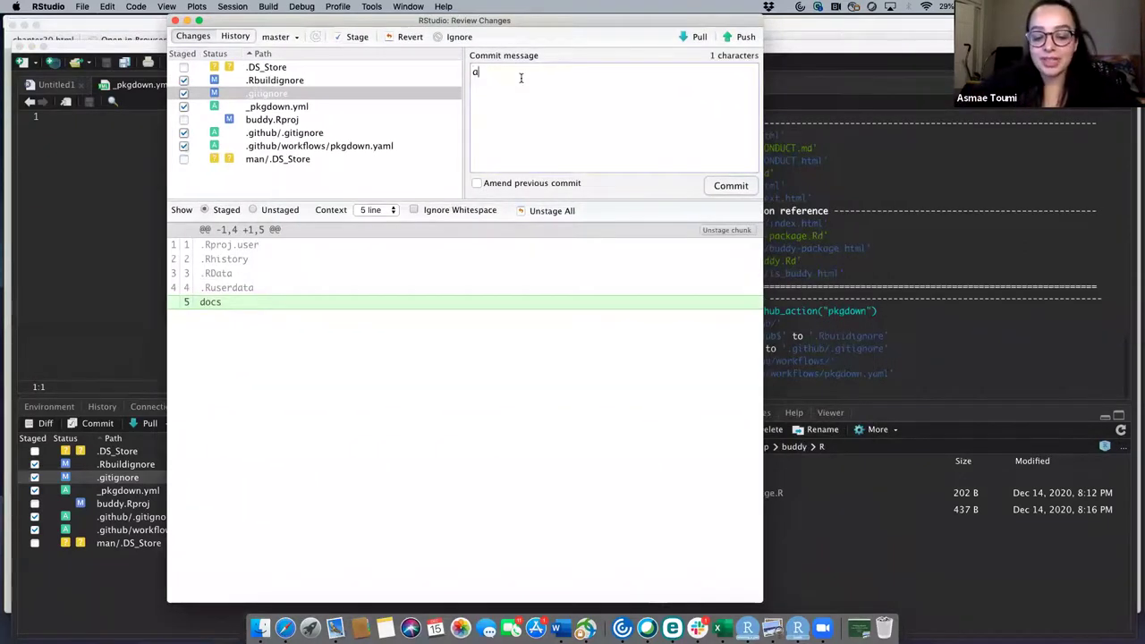
{"action": "type", "text": "dding pk"}
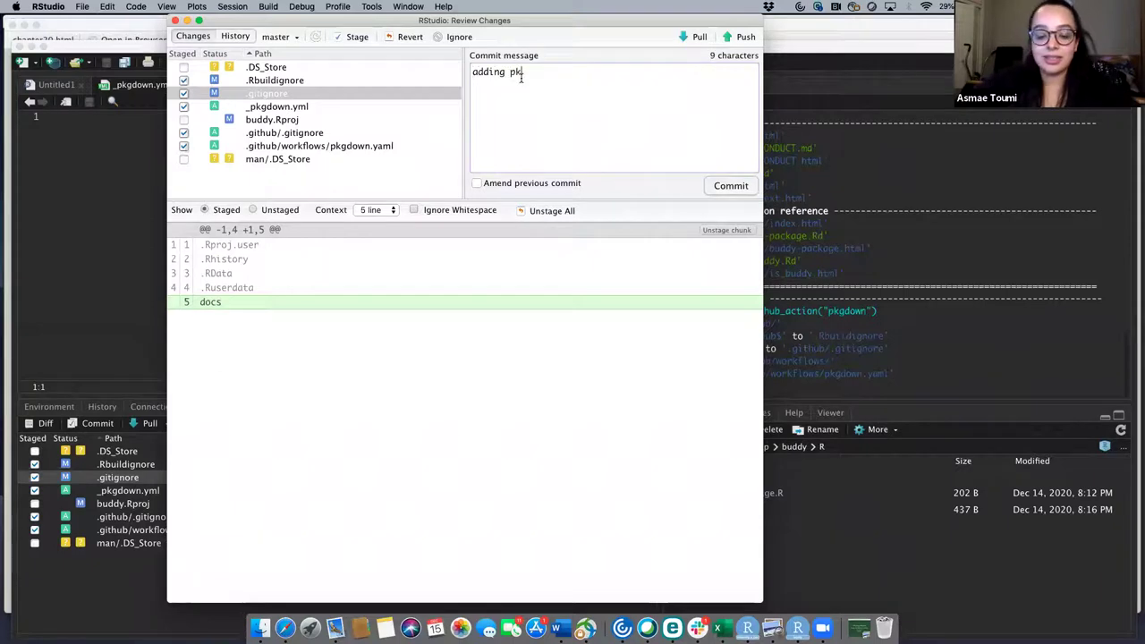
{"action": "type", "text": "gdown website"}
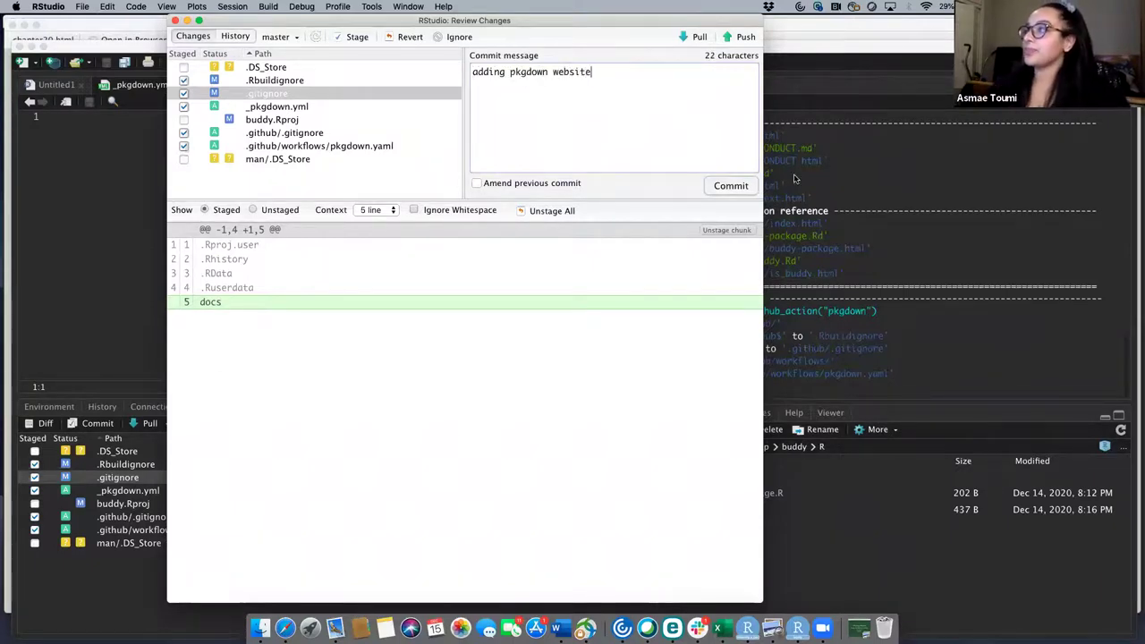
{"action": "left_click", "coordinate": [725, 187]}
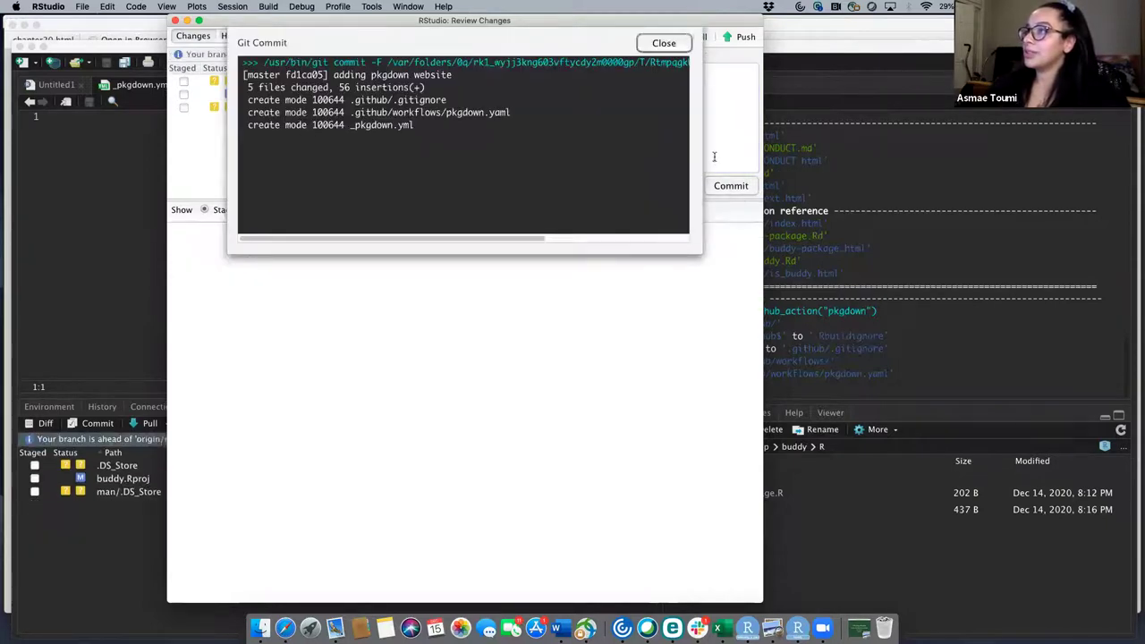
{"action": "left_click", "coordinate": [663, 42]}
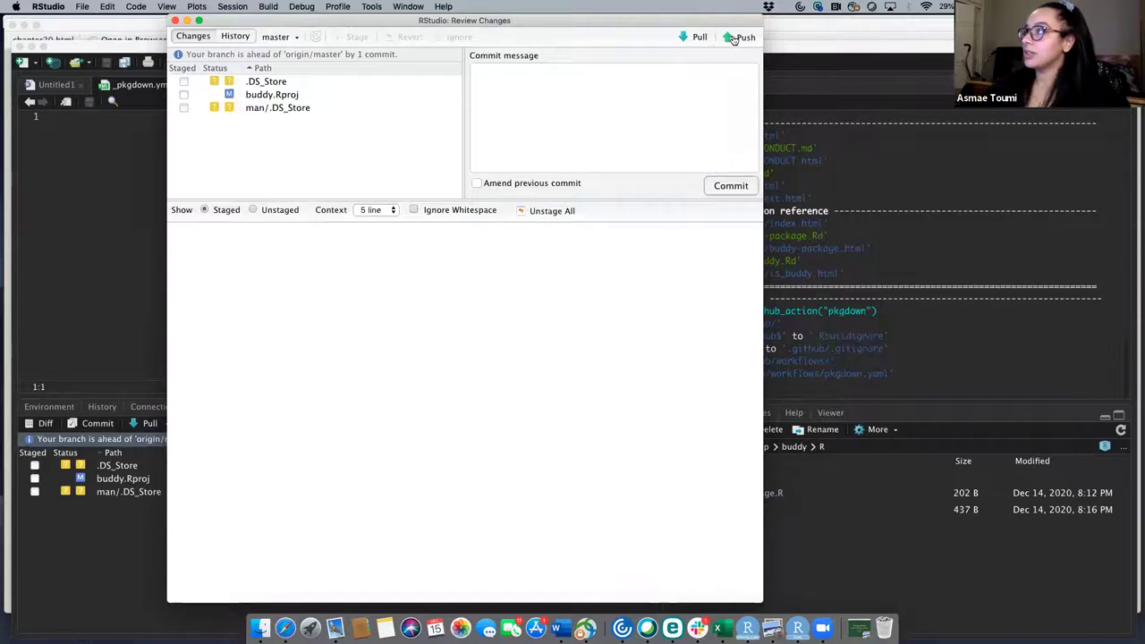
{"action": "left_click", "coordinate": [742, 36]}
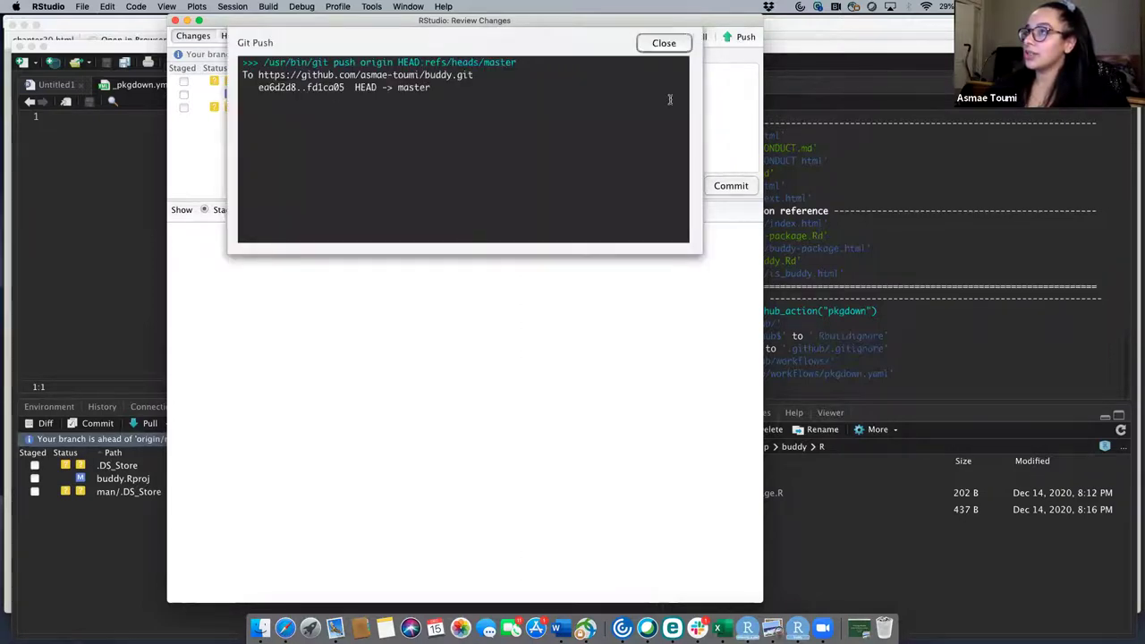
{"action": "left_click", "coordinate": [673, 45]}
Switch to Safari, reload the buddy repository on GitHub, and check its pushed files, README and workflow runs.
{"action": "left_click", "coordinate": [285, 628]}
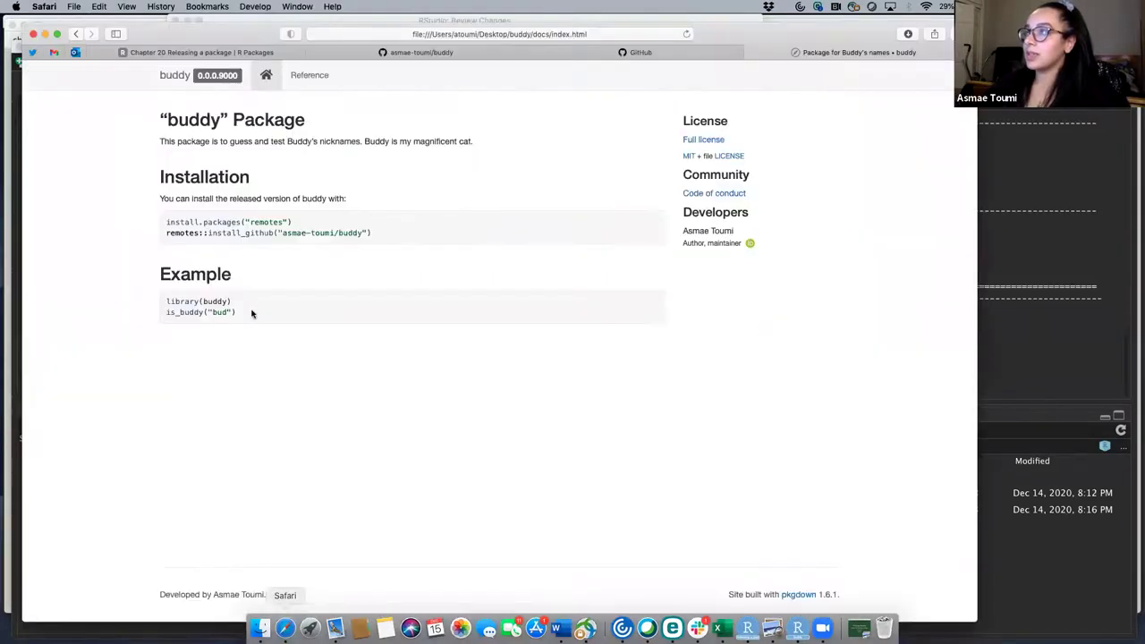
{"action": "left_click", "coordinate": [417, 52]}
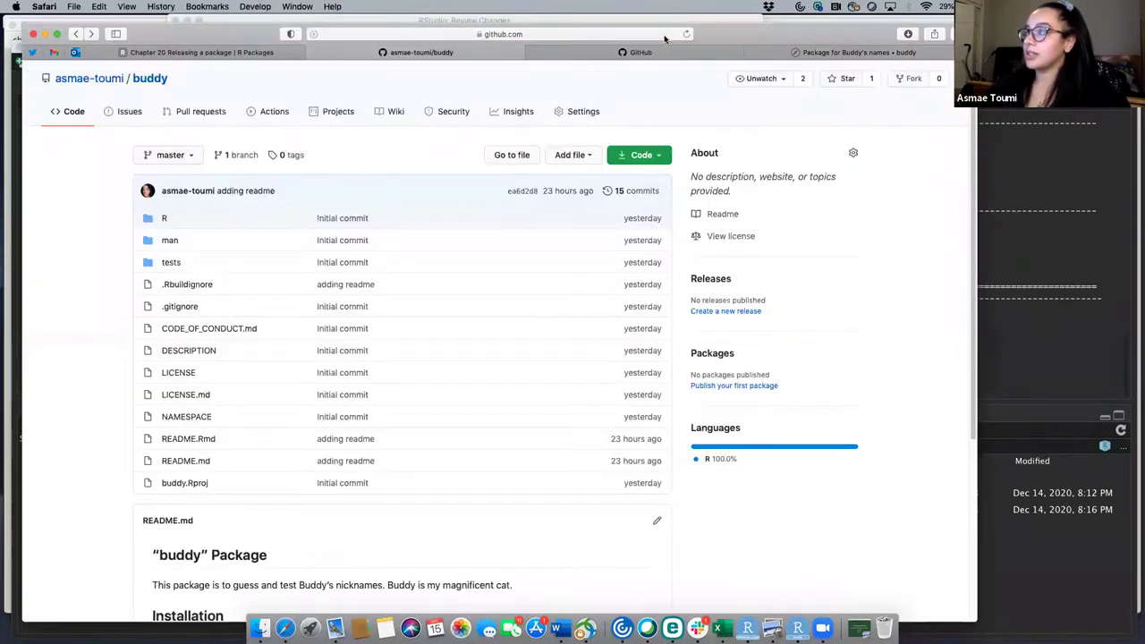
{"action": "left_click", "coordinate": [686, 34]}
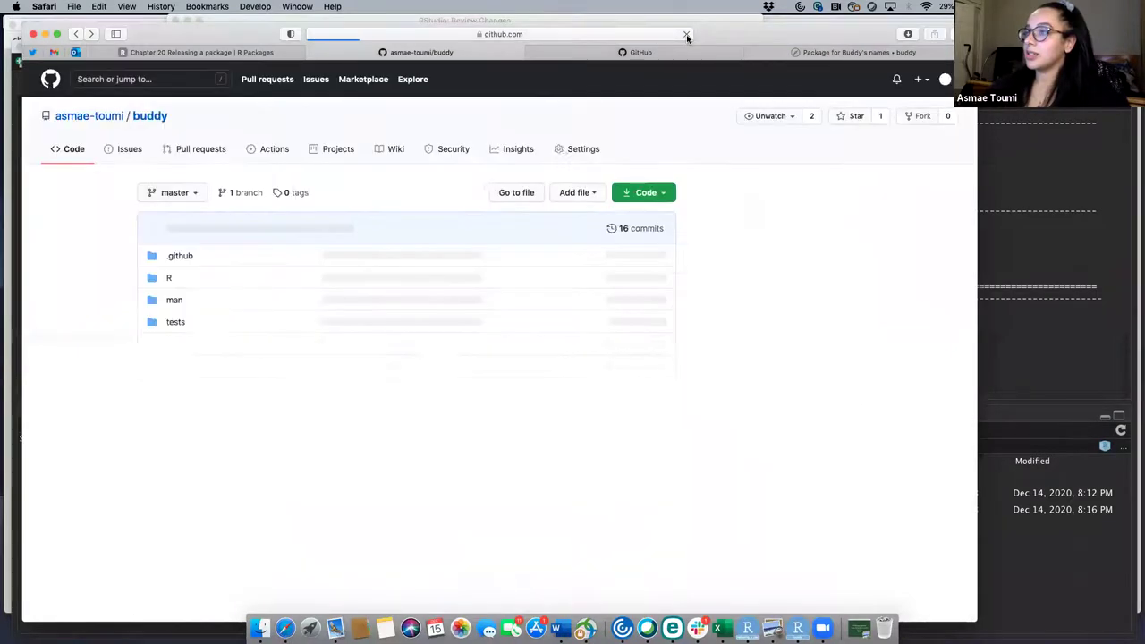
{"action": "scroll", "coordinate": [352, 179], "scroll_direction": "down", "scroll_amount": 1}
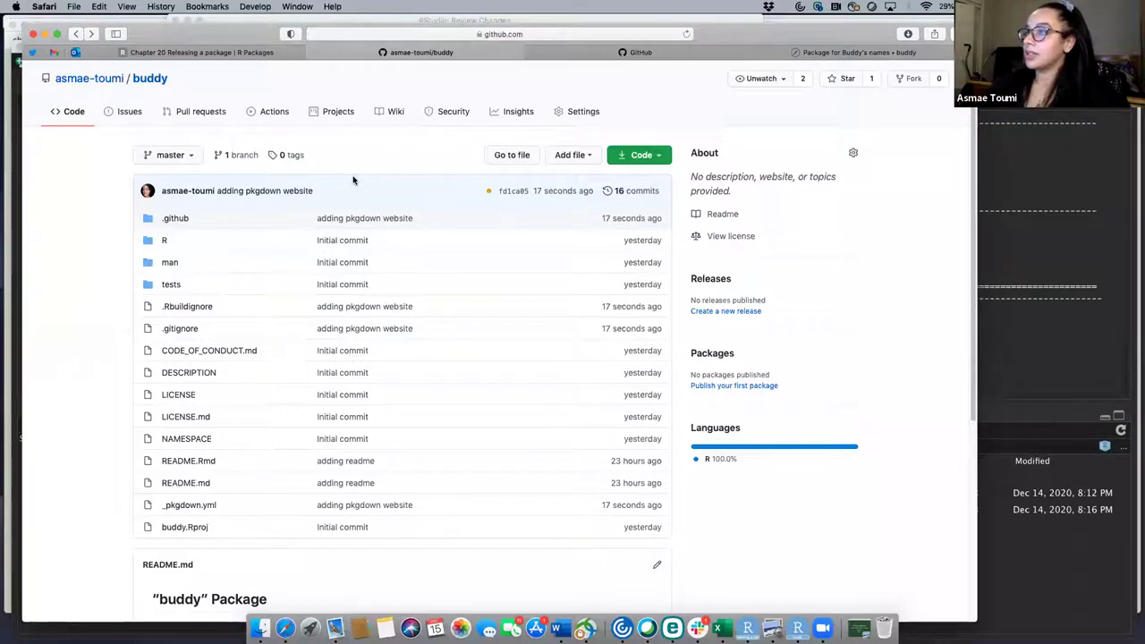
{"action": "scroll", "coordinate": [352, 180], "scroll_direction": "down", "scroll_amount": 2}
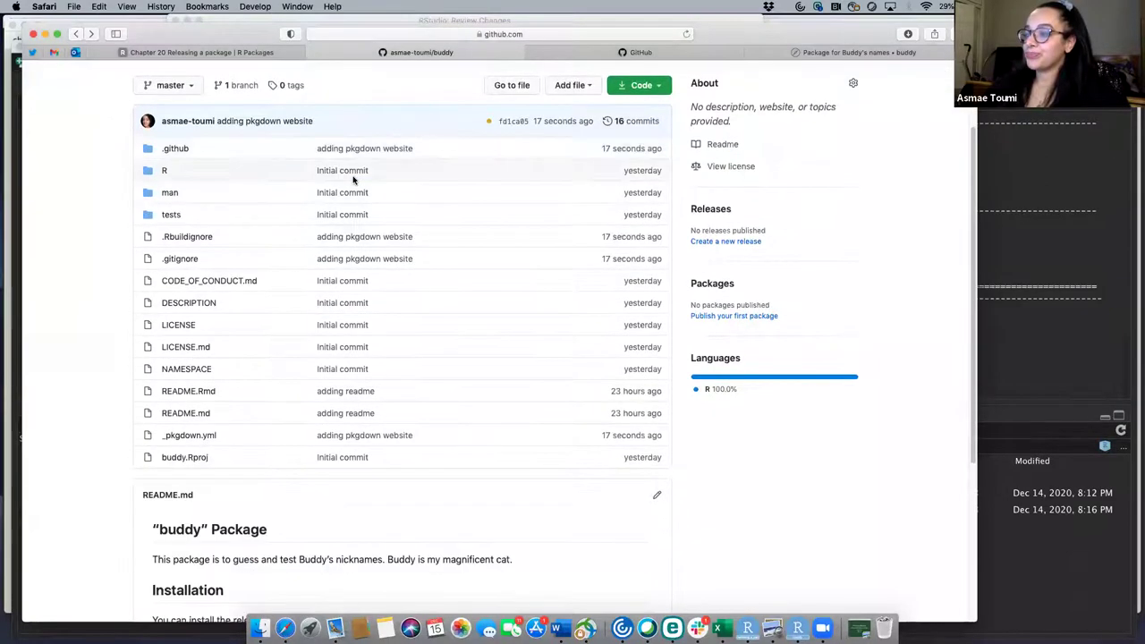
{"action": "scroll", "coordinate": [352, 179], "scroll_direction": "down", "scroll_amount": 6}
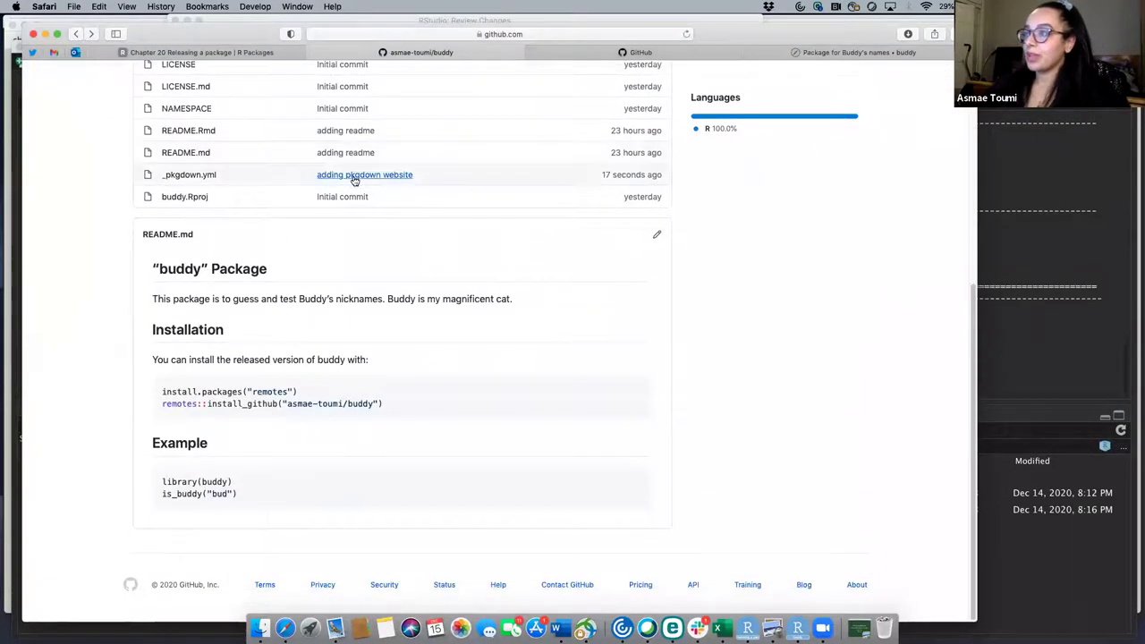
{"action": "scroll", "coordinate": [352, 178], "scroll_direction": "up", "scroll_amount": 8}
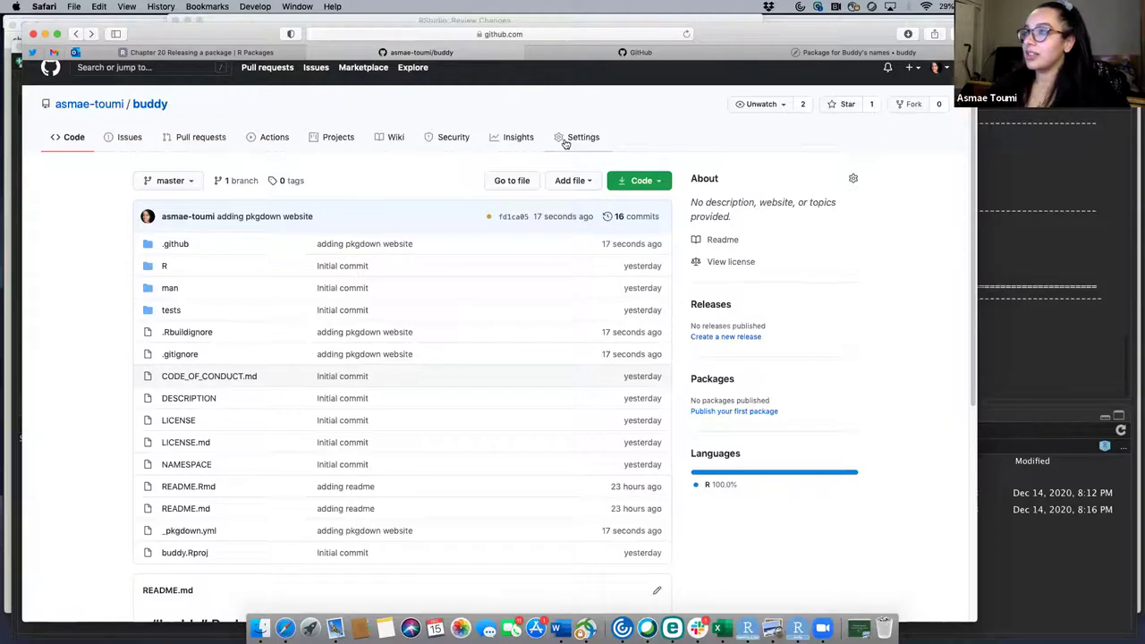
{"action": "left_click", "coordinate": [268, 145]}
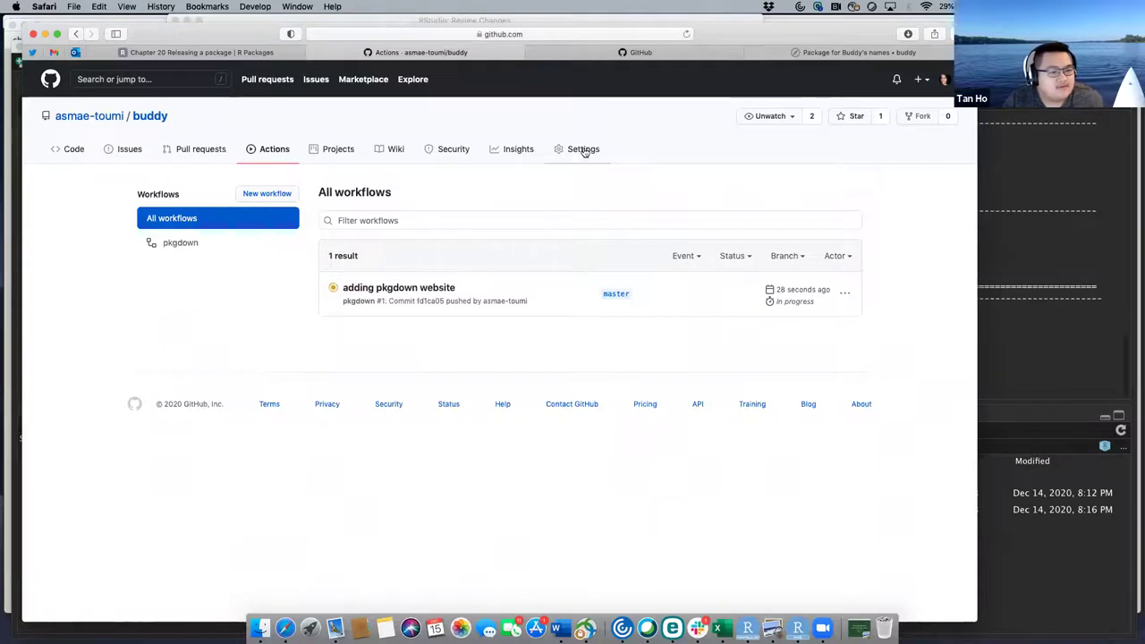
Examine the source branches offered in the repository's GitHub Pages settings and recheck the pkgdown workflow run.
{"action": "left_click", "coordinate": [583, 150]}
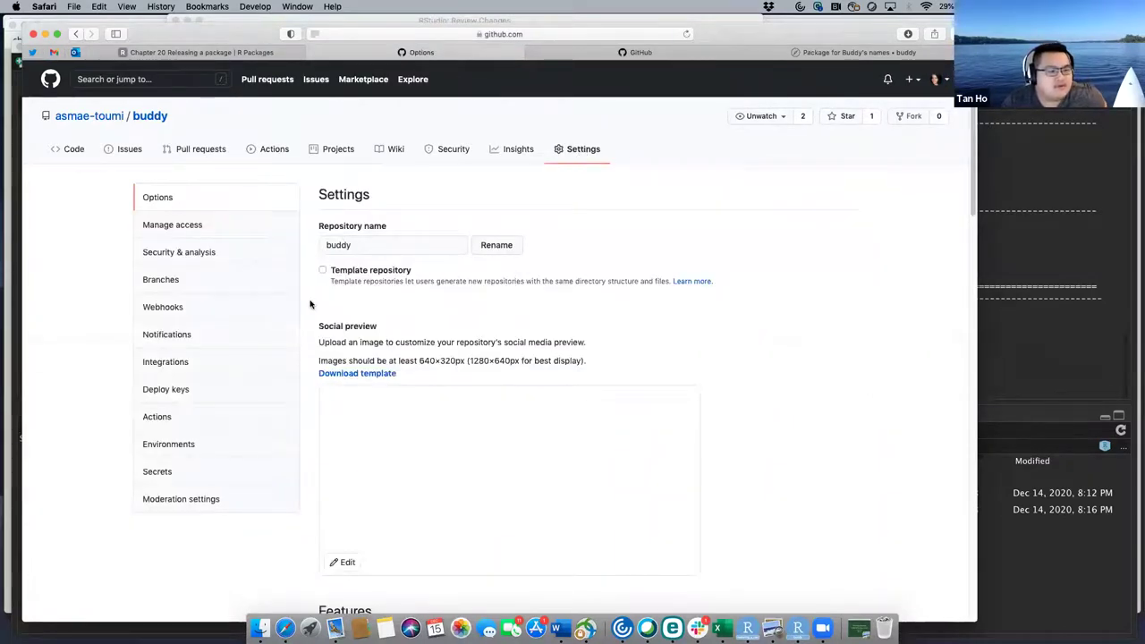
{"action": "scroll", "coordinate": [310, 305], "scroll_direction": "down", "scroll_amount": 8}
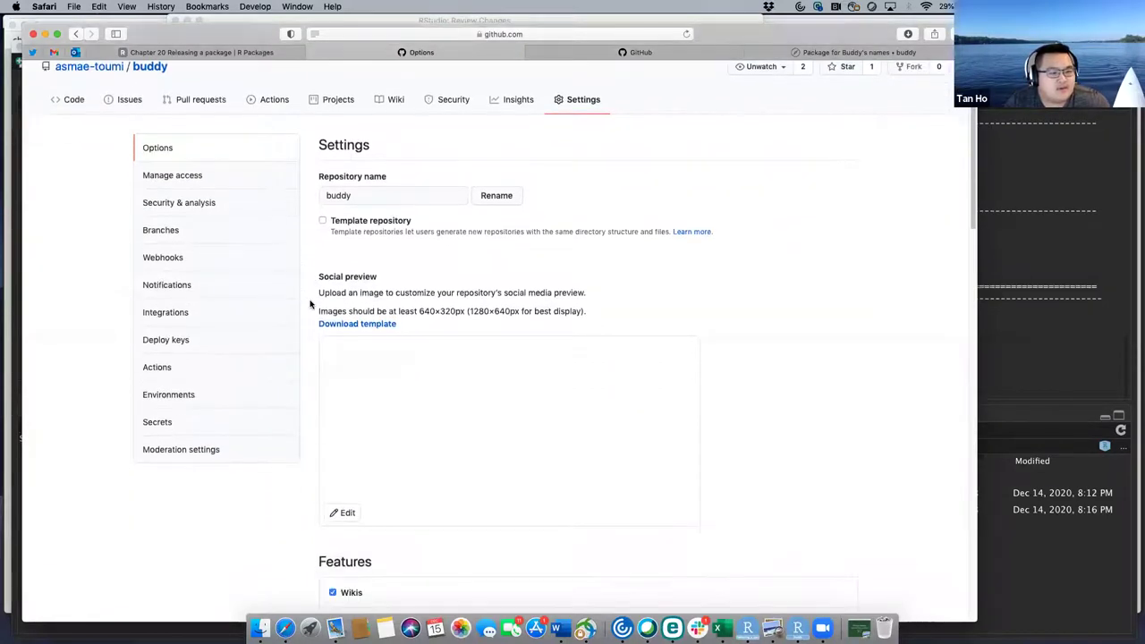
{"action": "scroll", "coordinate": [310, 305], "scroll_direction": "down", "scroll_amount": 12}
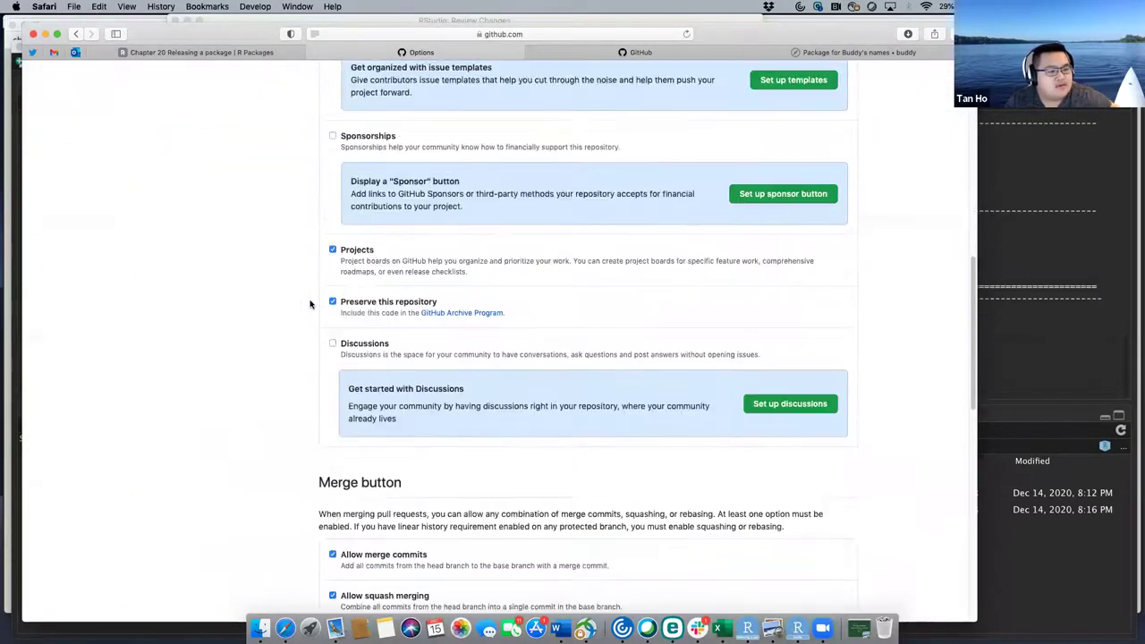
{"action": "scroll", "coordinate": [310, 305], "scroll_direction": "down", "scroll_amount": 7}
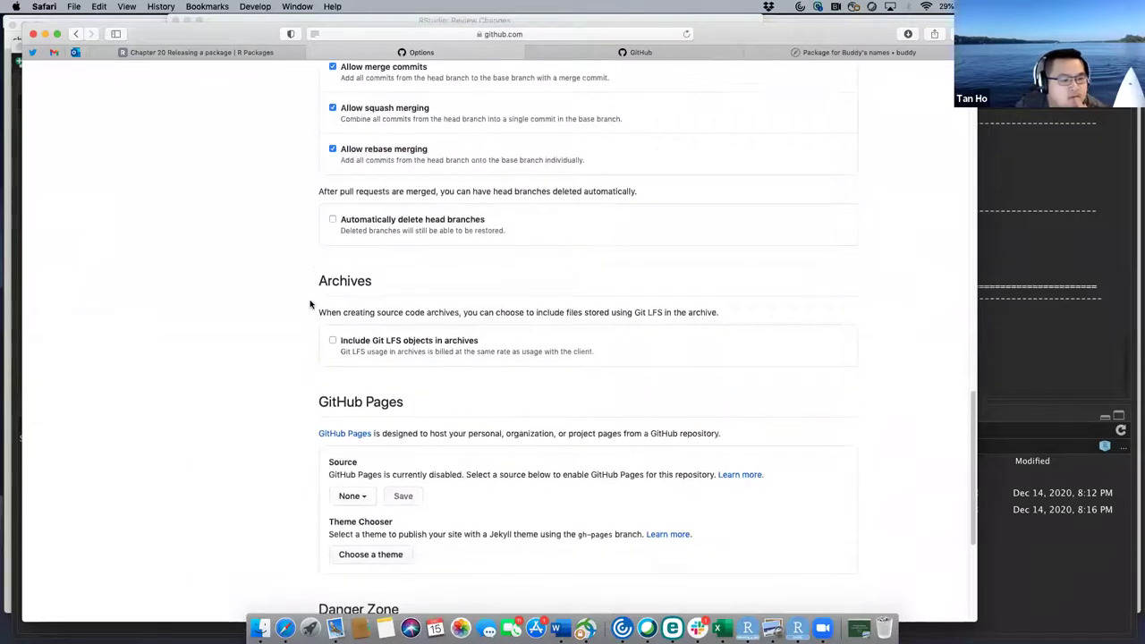
{"action": "scroll", "coordinate": [310, 305], "scroll_direction": "down", "scroll_amount": 3}
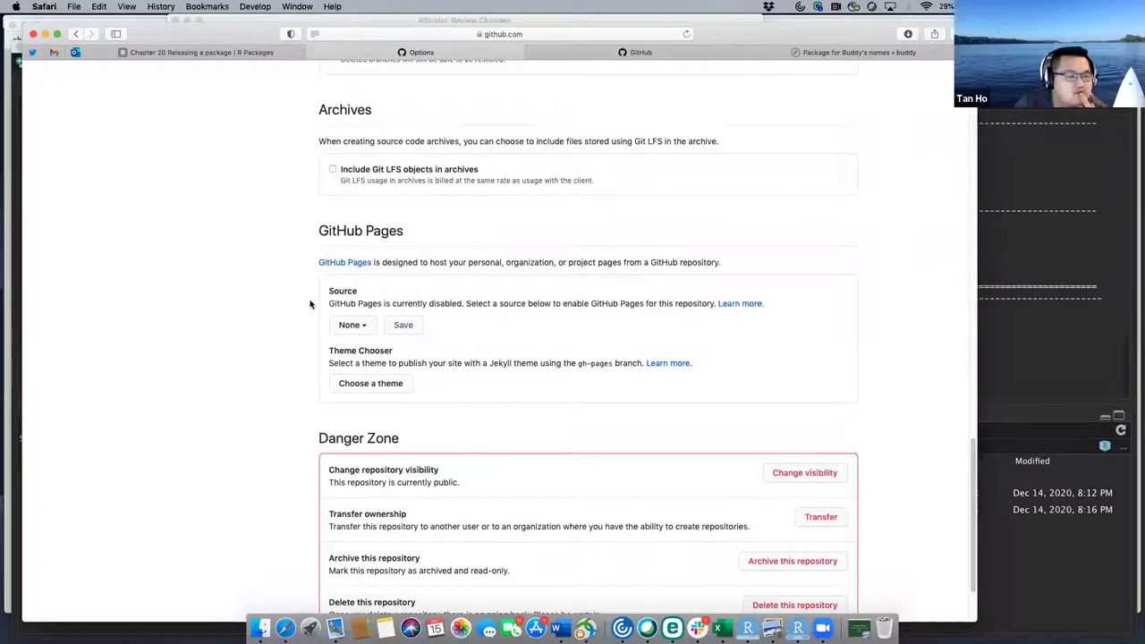
{"action": "left_click", "coordinate": [363, 329]}
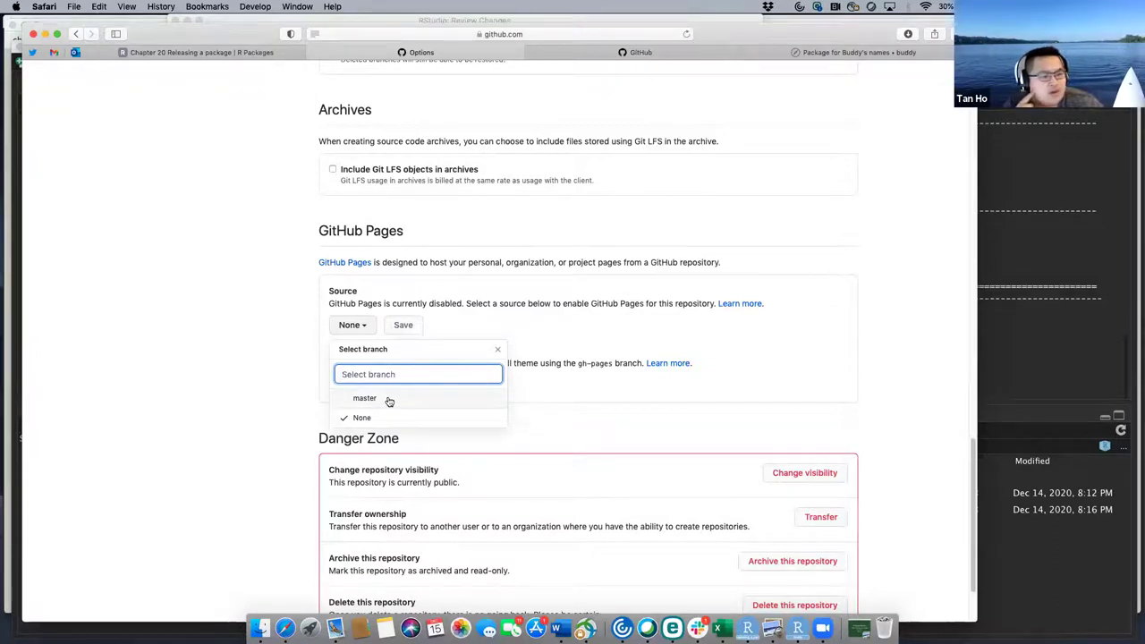
{"action": "left_click", "coordinate": [284, 330]}
{"action": "scroll", "coordinate": [289, 323], "scroll_direction": "up", "scroll_amount": 10}
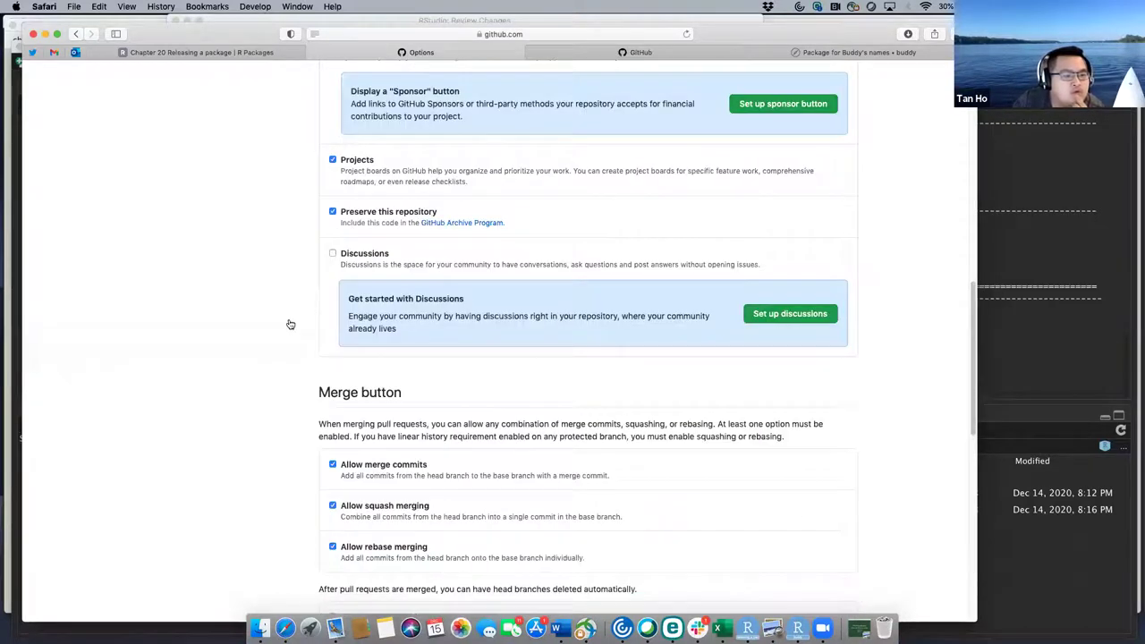
{"action": "scroll", "coordinate": [288, 323], "scroll_direction": "up", "scroll_amount": 15}
{"action": "left_click", "coordinate": [276, 149]}
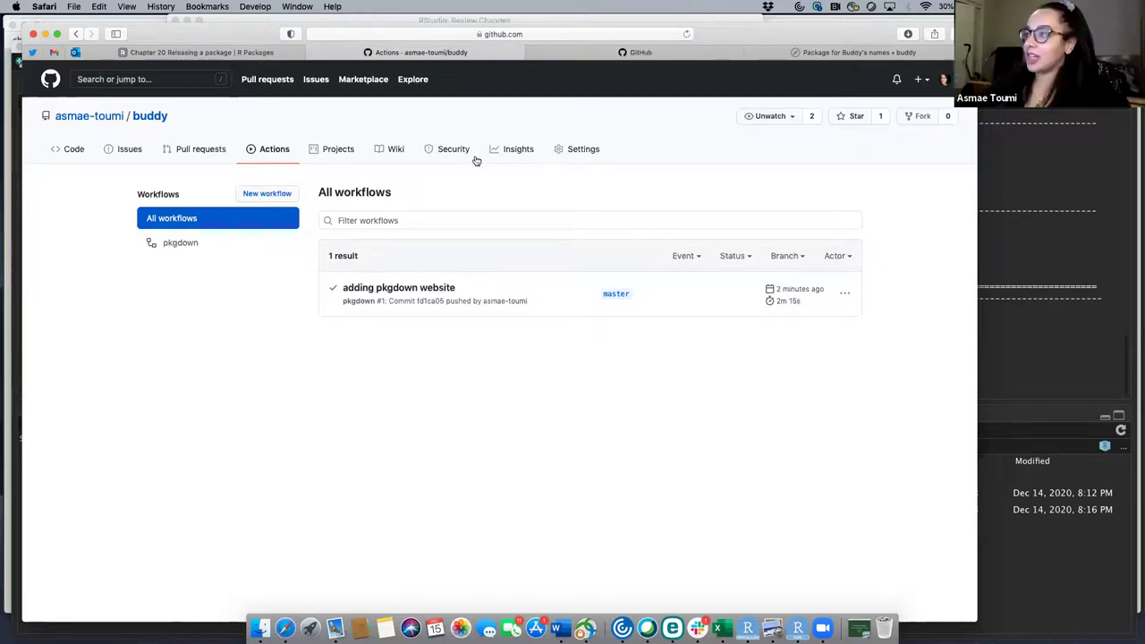
Try gh-pages as the source branch in the repository's GitHub Pages settings and check the folder options offered for it.
{"action": "left_click", "coordinate": [576, 150]}
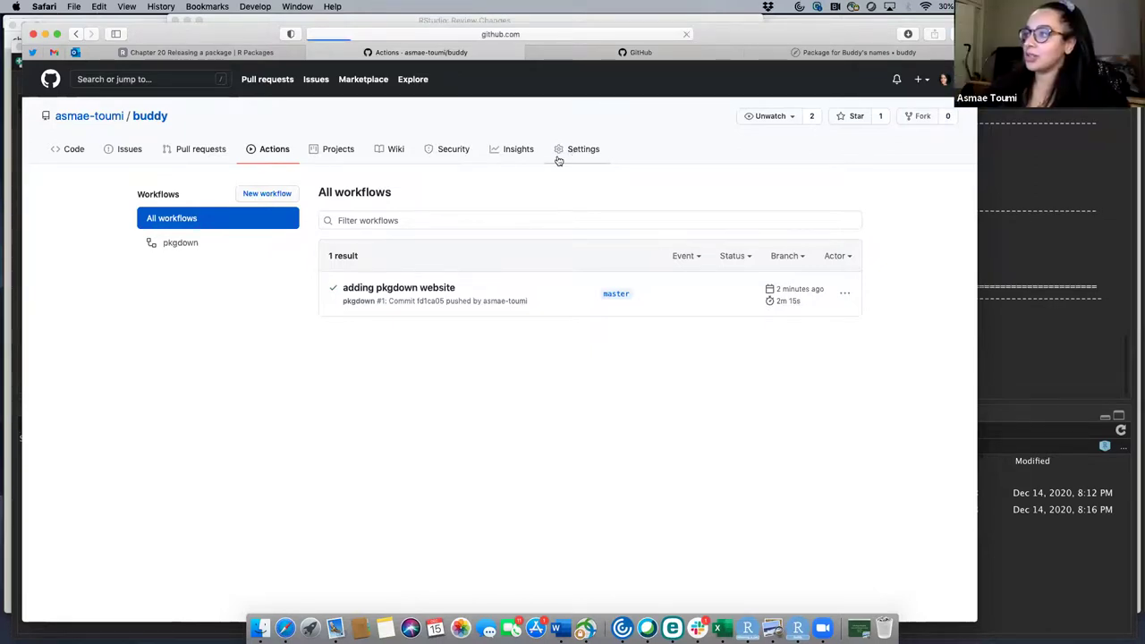
{"action": "scroll", "coordinate": [286, 367], "scroll_direction": "down", "scroll_amount": 10}
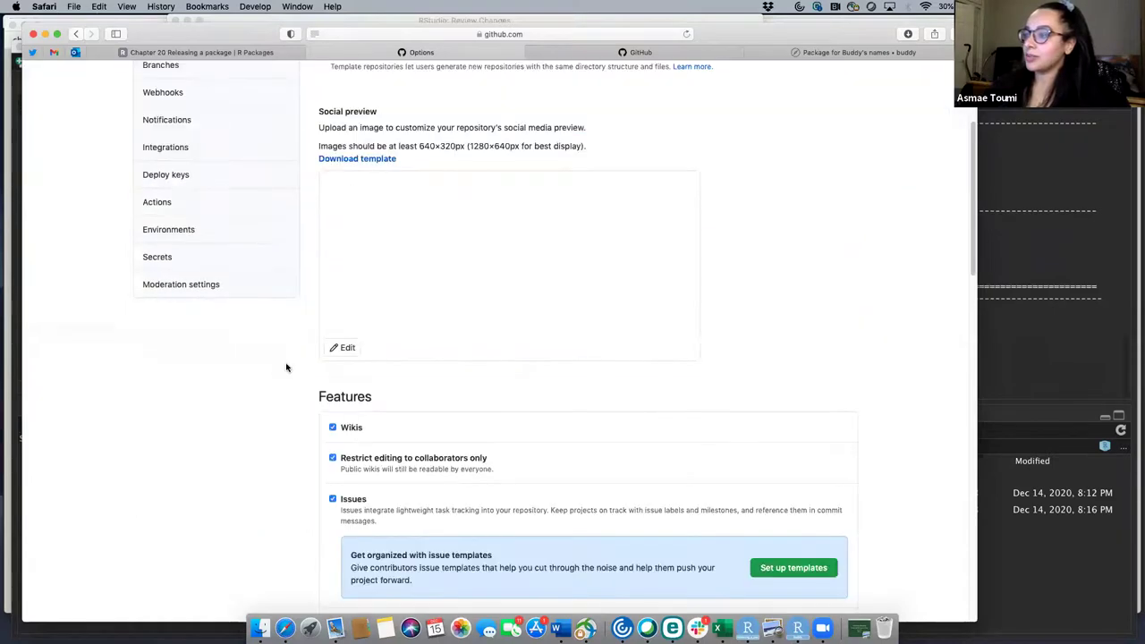
{"action": "scroll", "coordinate": [286, 366], "scroll_direction": "down", "scroll_amount": 5}
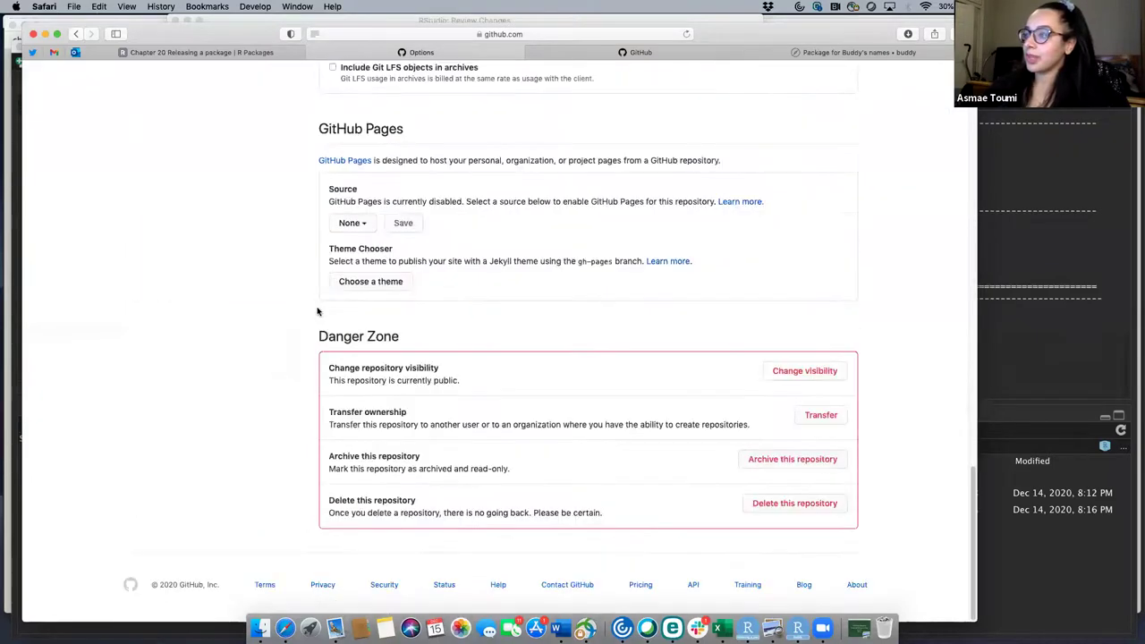
{"action": "left_click", "coordinate": [363, 224]}
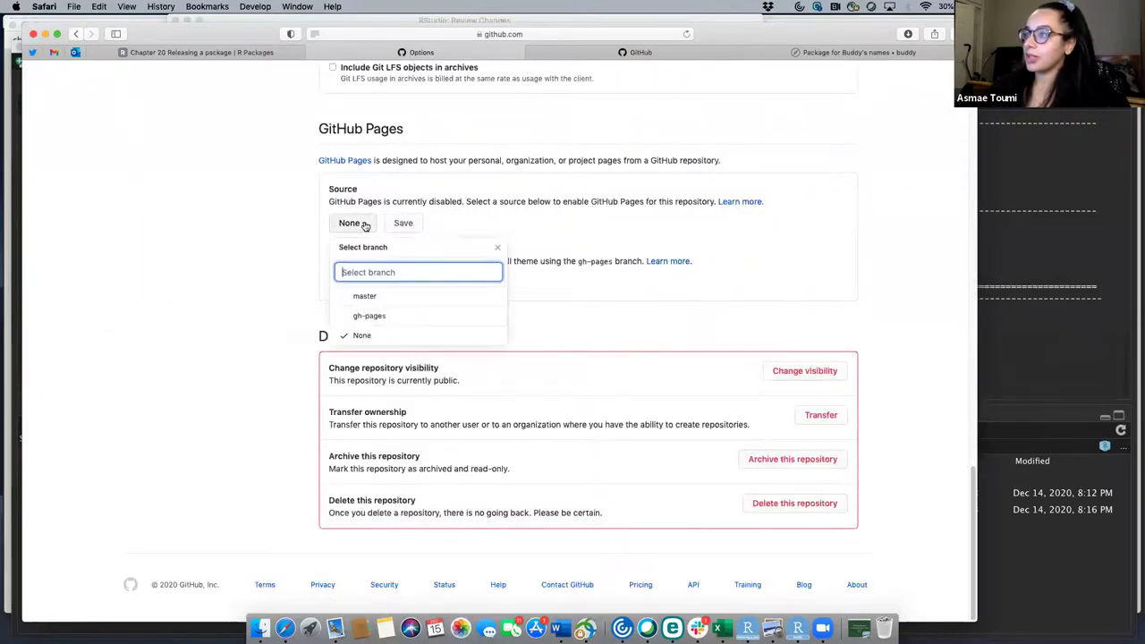
{"action": "left_click", "coordinate": [375, 318]}
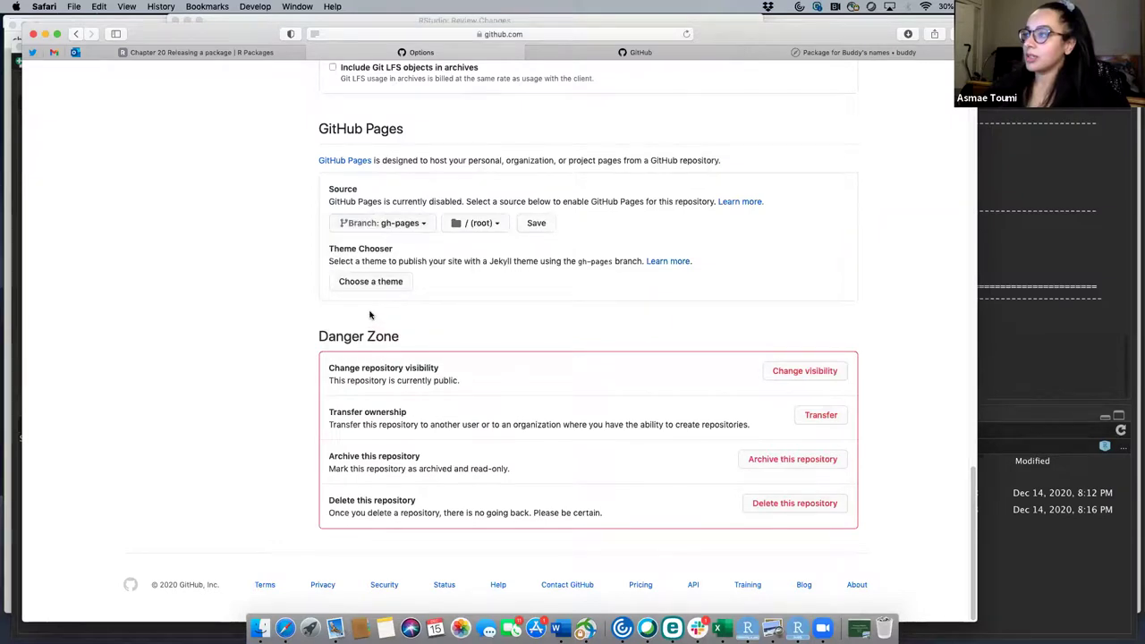
{"action": "left_click", "coordinate": [496, 225]}
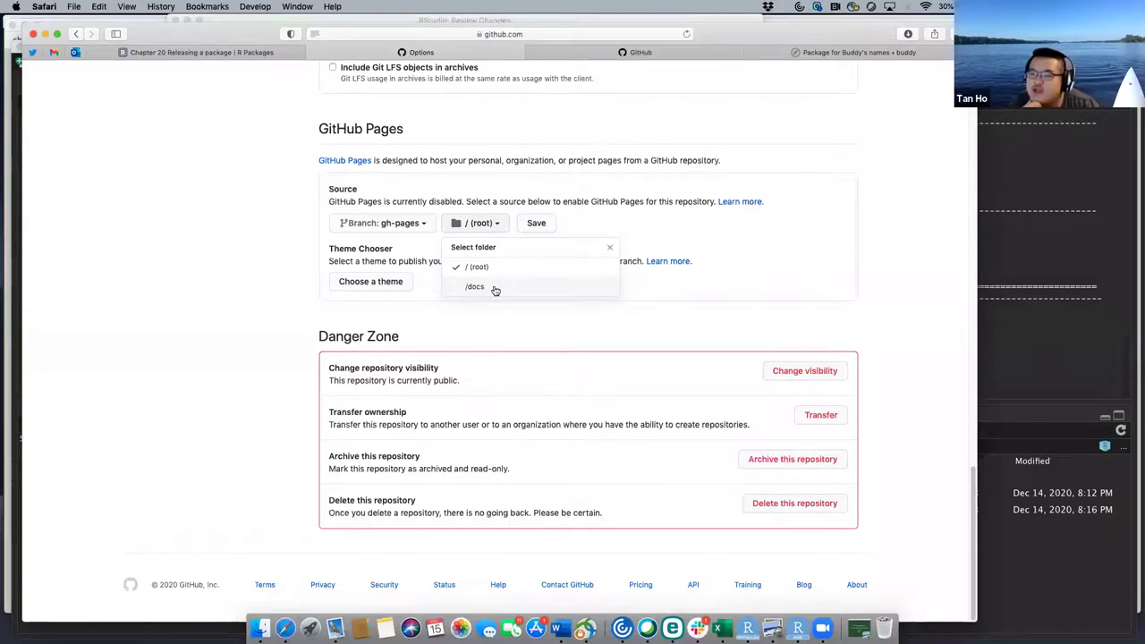
{"action": "left_click", "coordinate": [423, 245]}
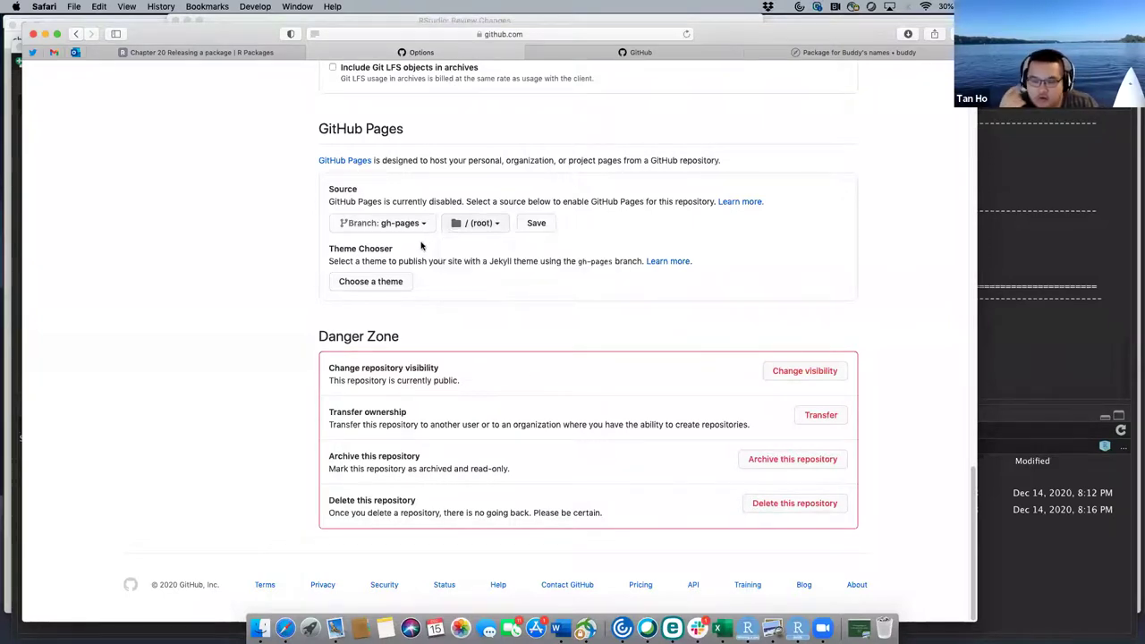
Switch the repository's code view to the gh-pages branch and examine the site files built there.
{"action": "scroll", "coordinate": [421, 245], "scroll_direction": "up", "scroll_amount": 5}
{"action": "scroll", "coordinate": [421, 245], "scroll_direction": "up", "scroll_amount": 15}
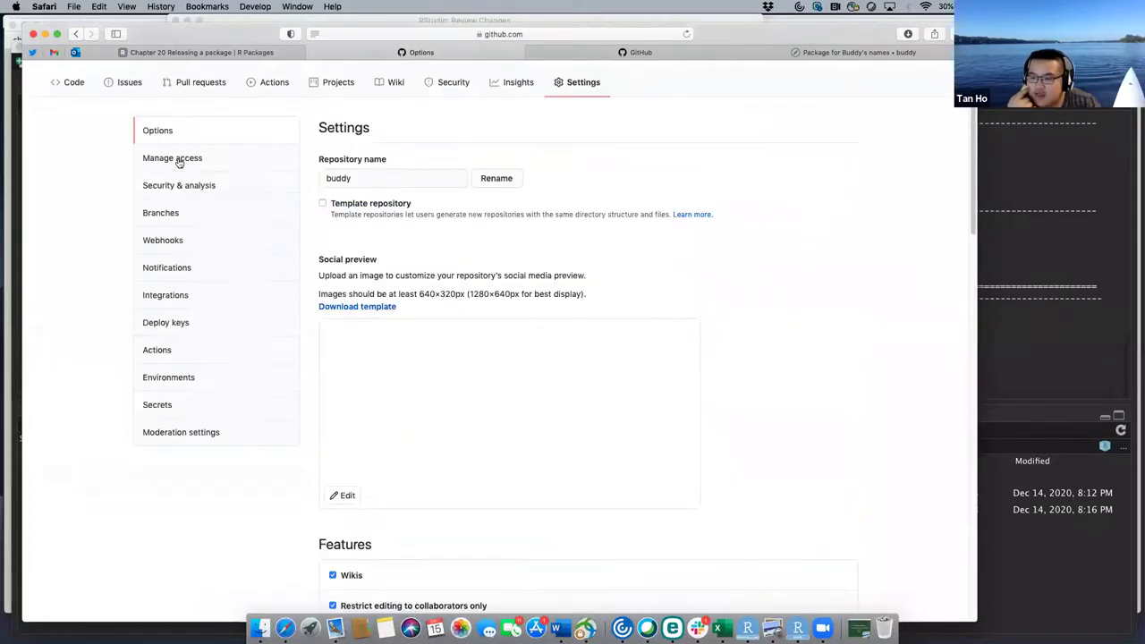
{"action": "left_click", "coordinate": [77, 151]}
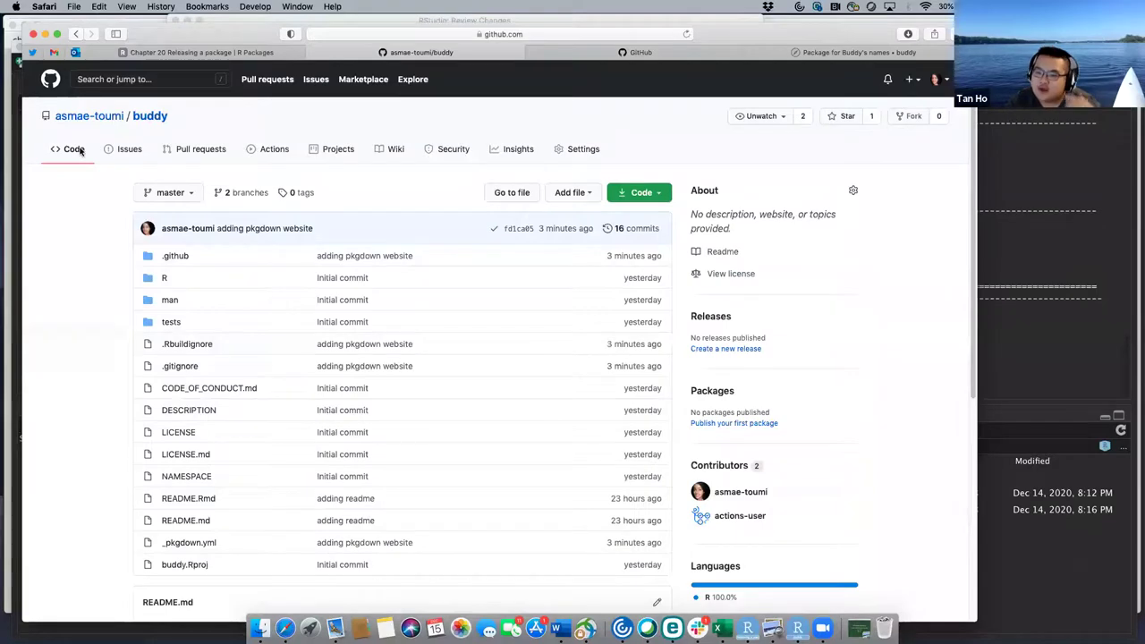
{"action": "left_click", "coordinate": [175, 192]}
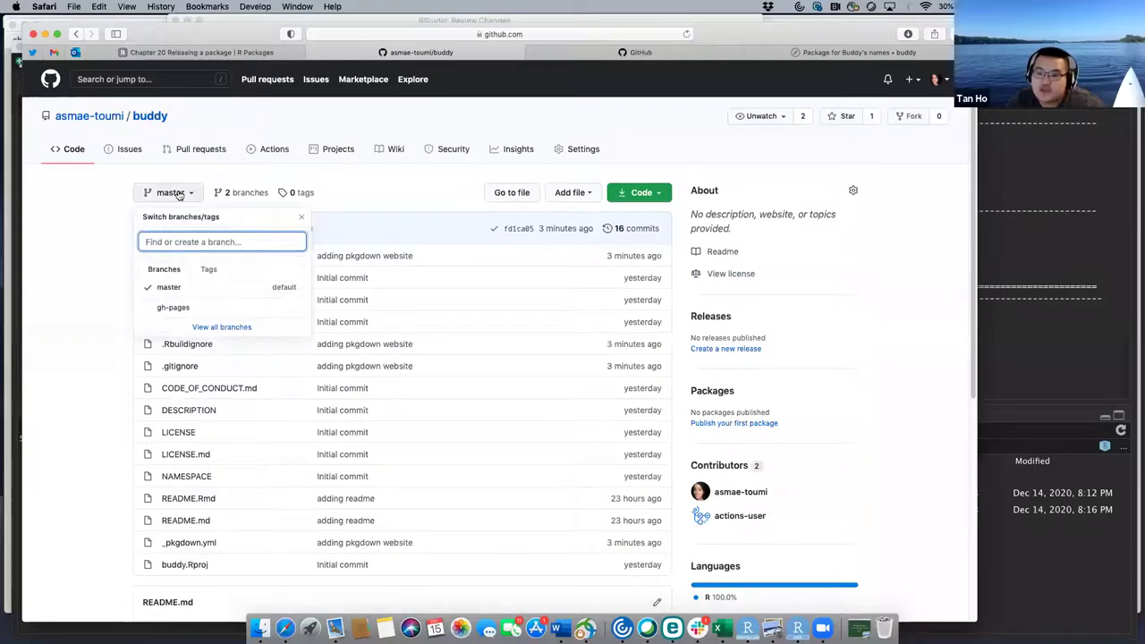
{"action": "left_click", "coordinate": [171, 307]}
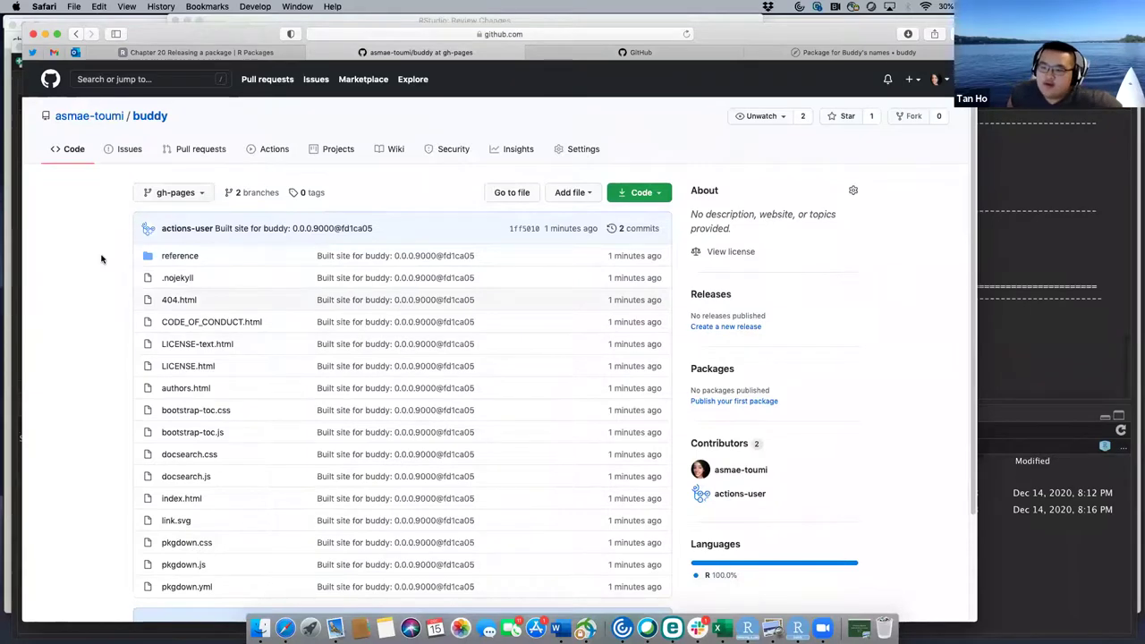
{"action": "scroll", "coordinate": [101, 260], "scroll_direction": "down", "scroll_amount": 3}
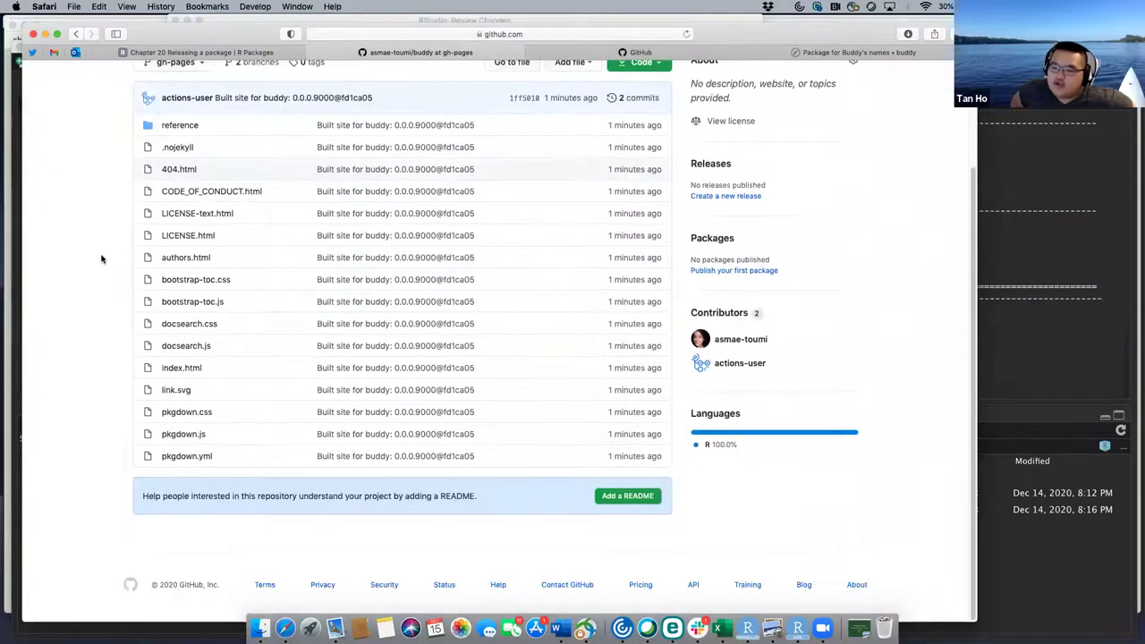
{"action": "scroll", "coordinate": [101, 260], "scroll_direction": "up", "scroll_amount": 3}
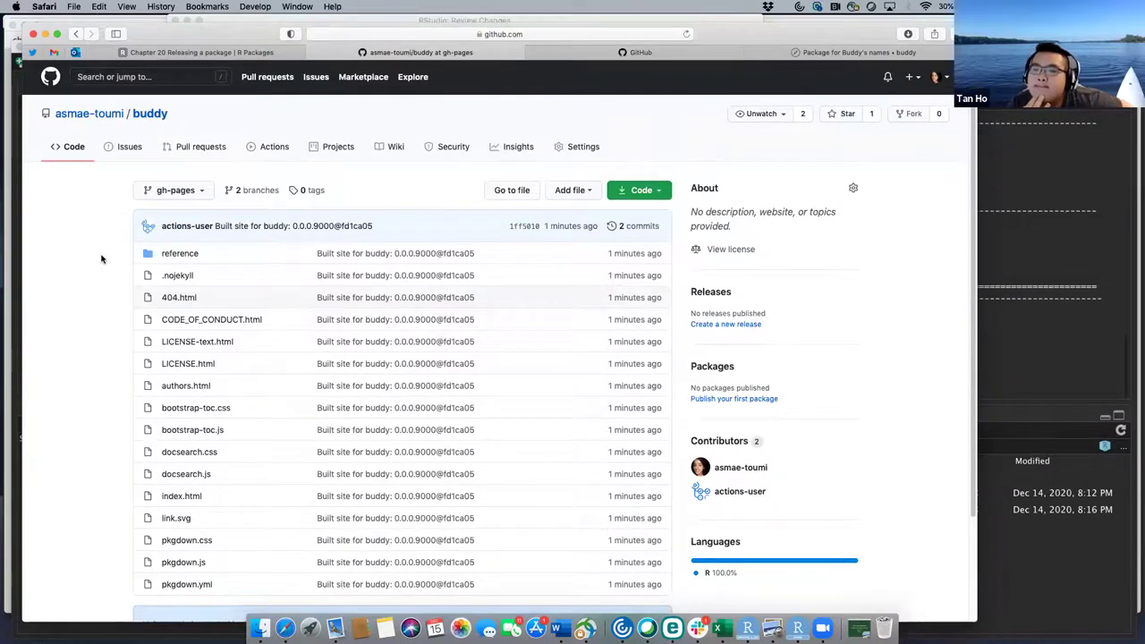
Set the GitHub Pages source in the repository settings to the gh-pages branch with the / (root) folder and save it.
{"action": "left_click", "coordinate": [581, 147]}
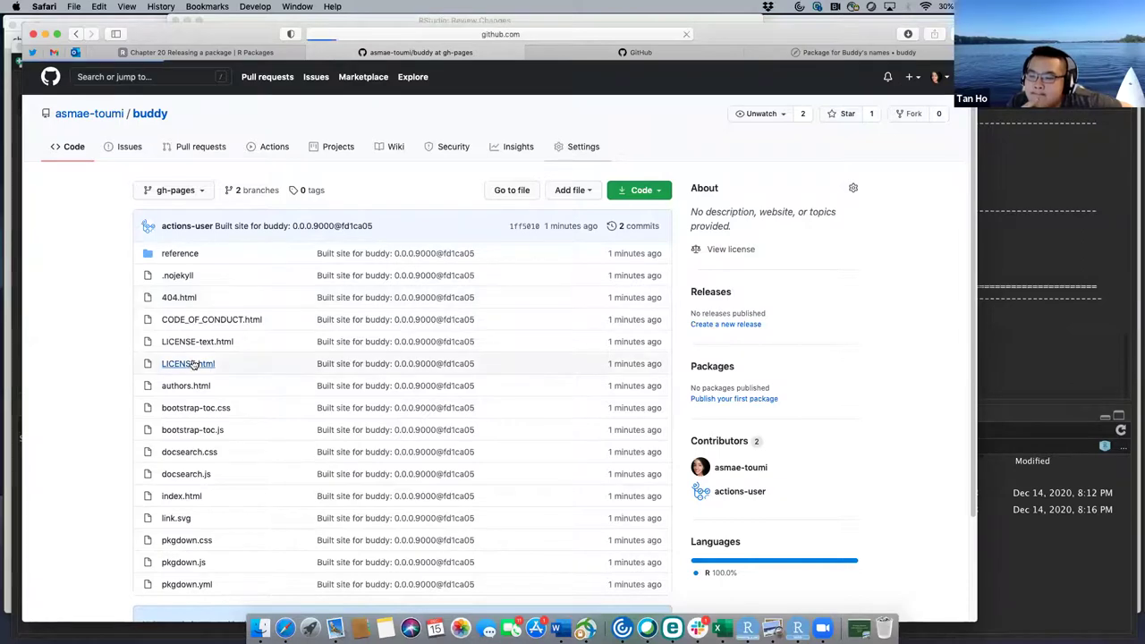
{"action": "scroll", "coordinate": [288, 338], "scroll_direction": "down", "scroll_amount": 5}
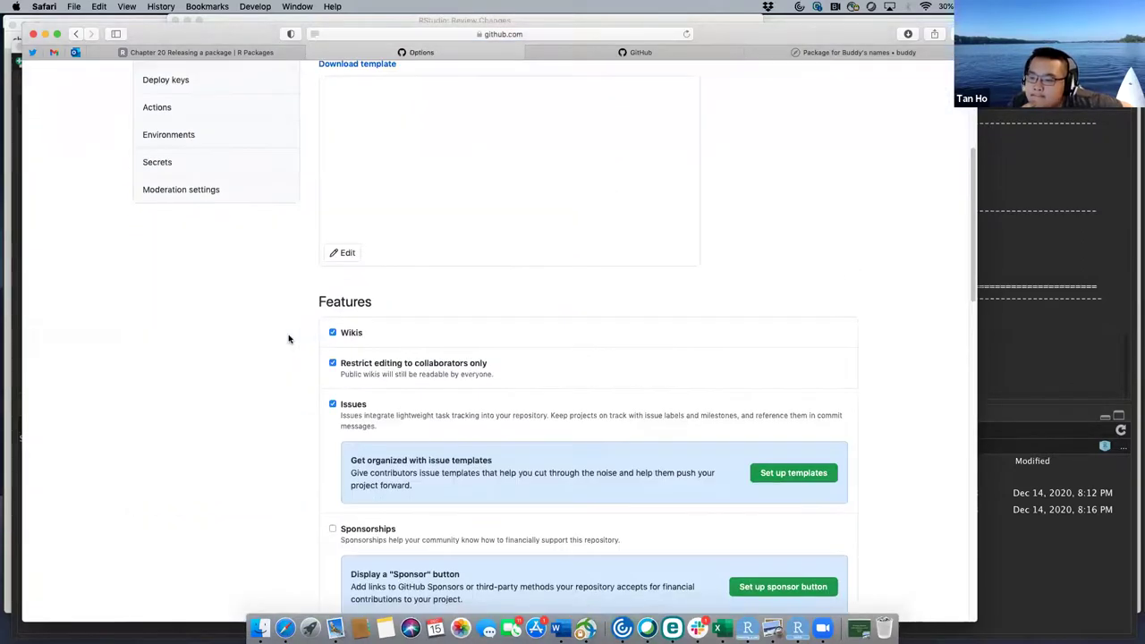
{"action": "scroll", "coordinate": [288, 337], "scroll_direction": "down", "scroll_amount": 15}
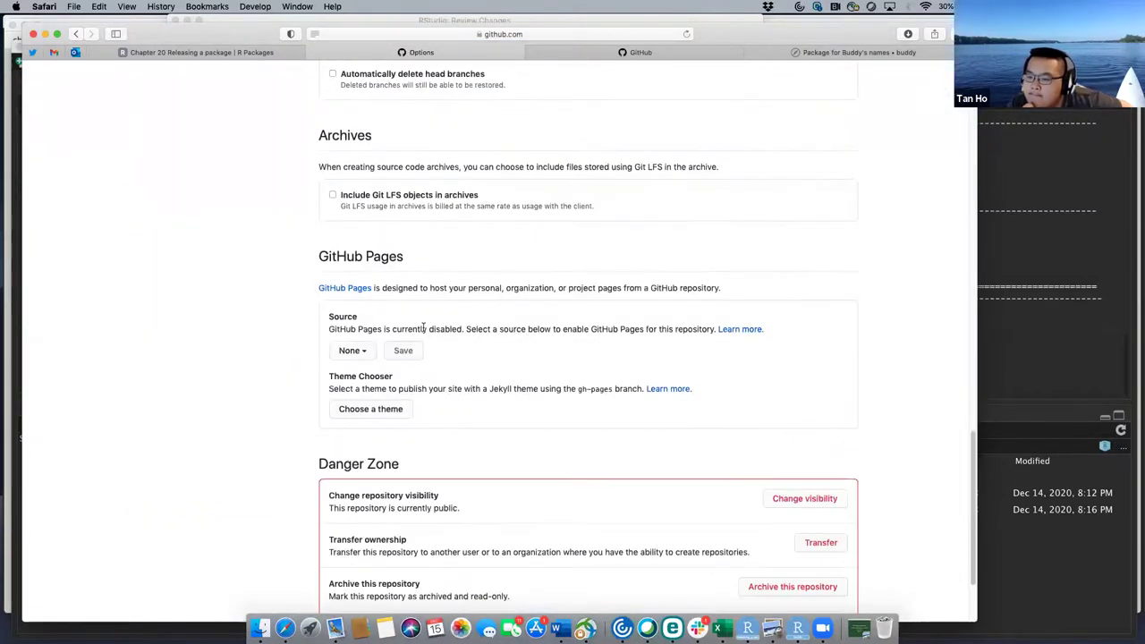
{"action": "left_click", "coordinate": [369, 354]}
{"action": "left_click", "coordinate": [369, 444]}
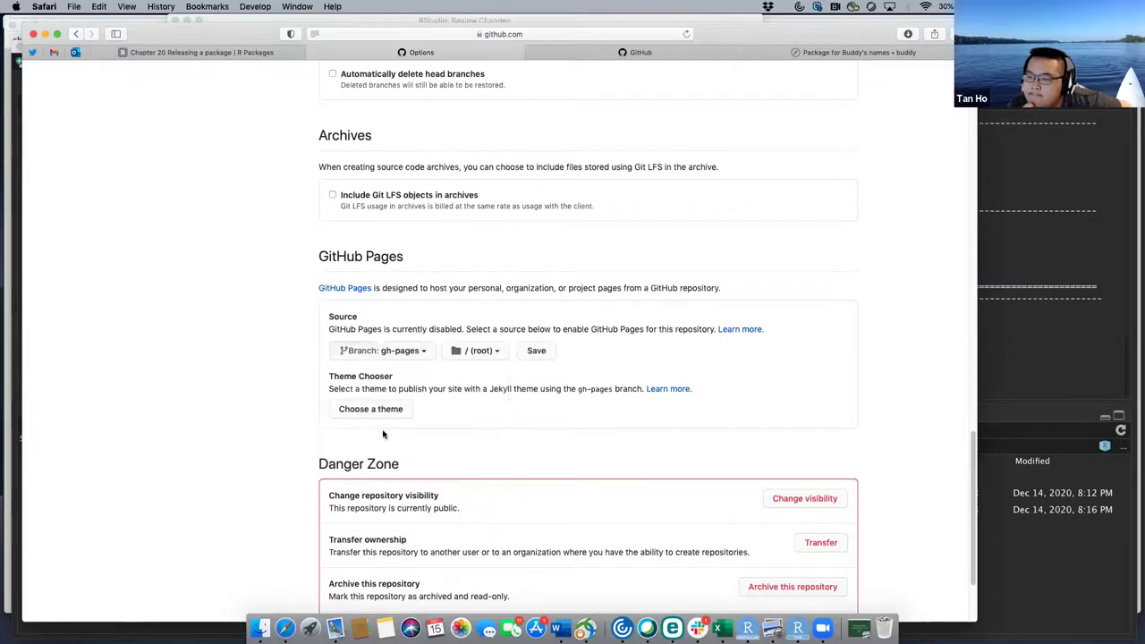
{"action": "left_click", "coordinate": [538, 352]}
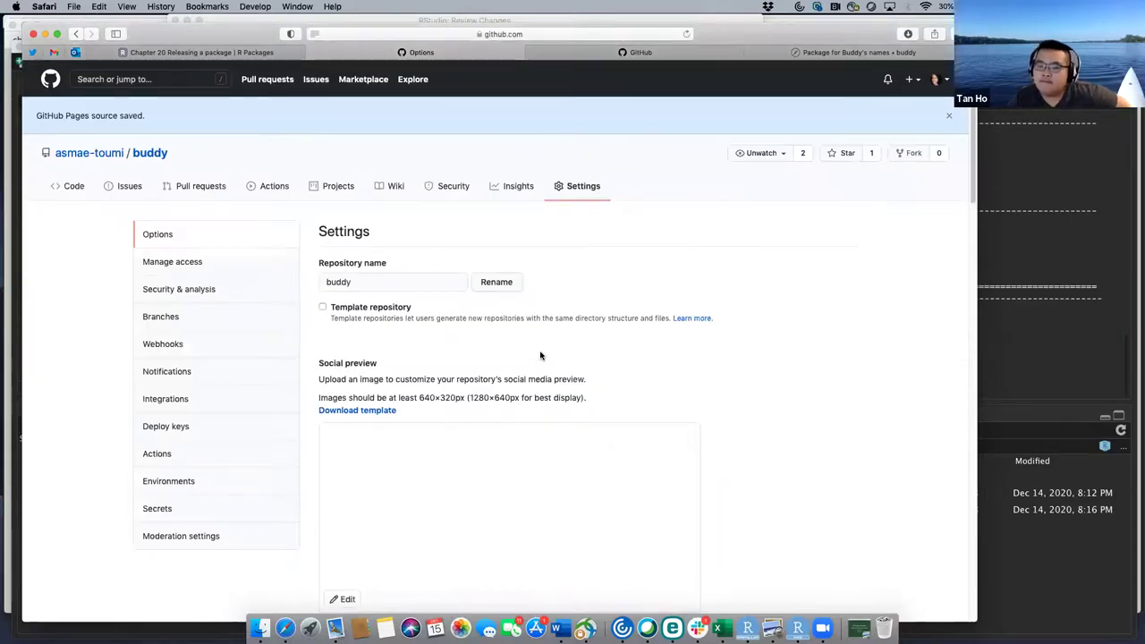
Open the buddy site from its GitHub Pages link, reload the repository settings, and check the site again.
{"action": "scroll", "coordinate": [540, 355], "scroll_direction": "down", "scroll_amount": 20}
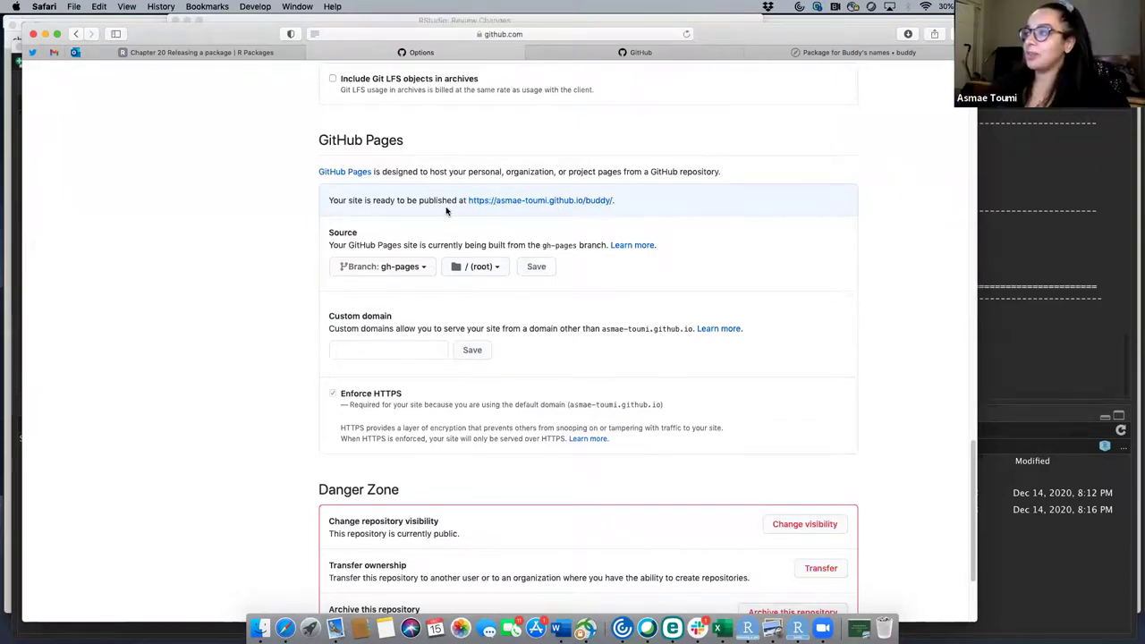
{"action": "left_click", "coordinate": [520, 200]}
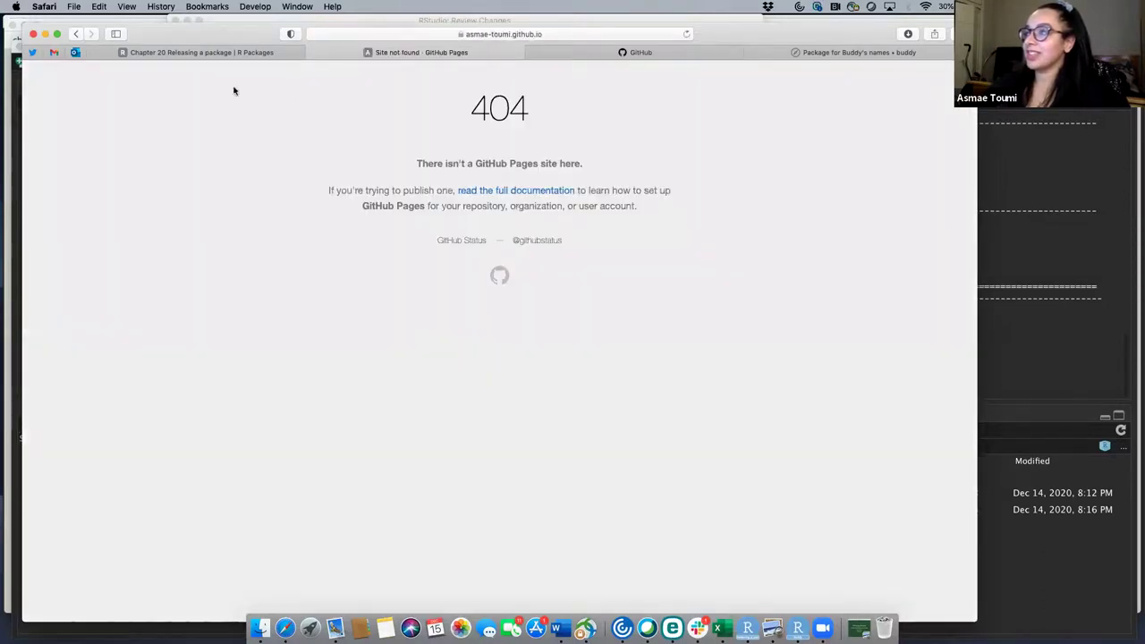
{"action": "left_click", "coordinate": [76, 34]}
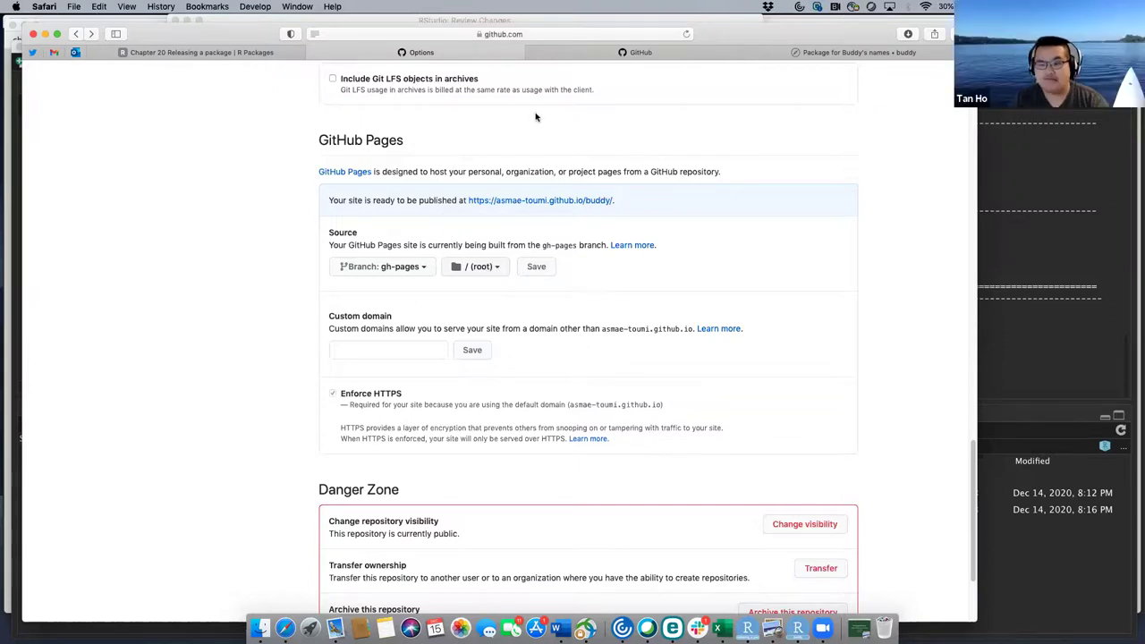
{"action": "left_click", "coordinate": [686, 35]}
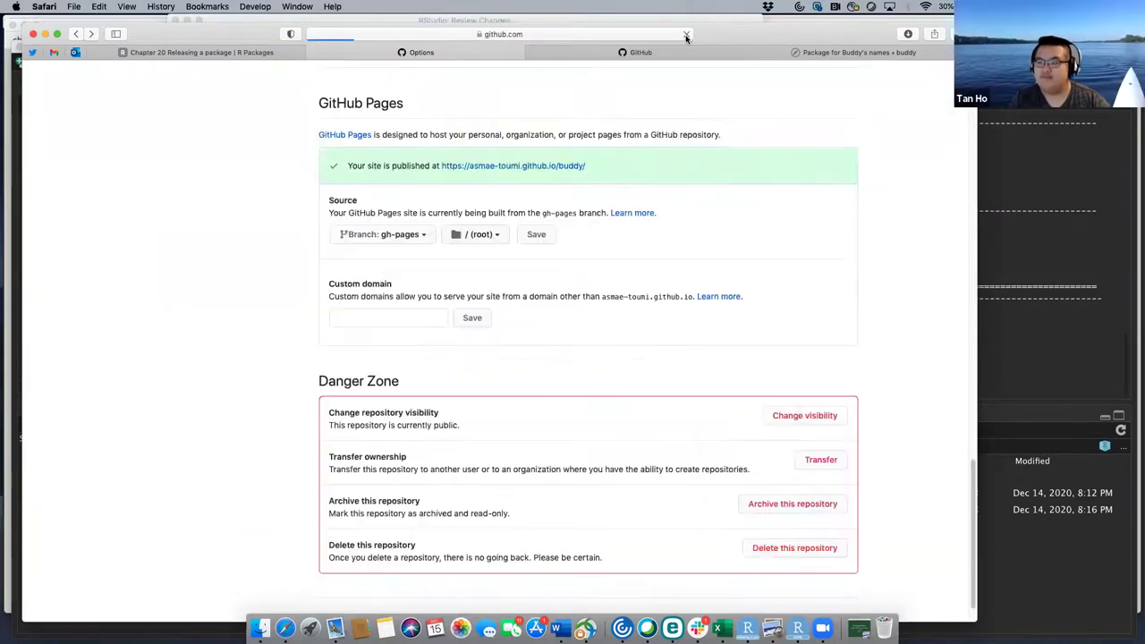
{"action": "left_click", "coordinate": [532, 166]}
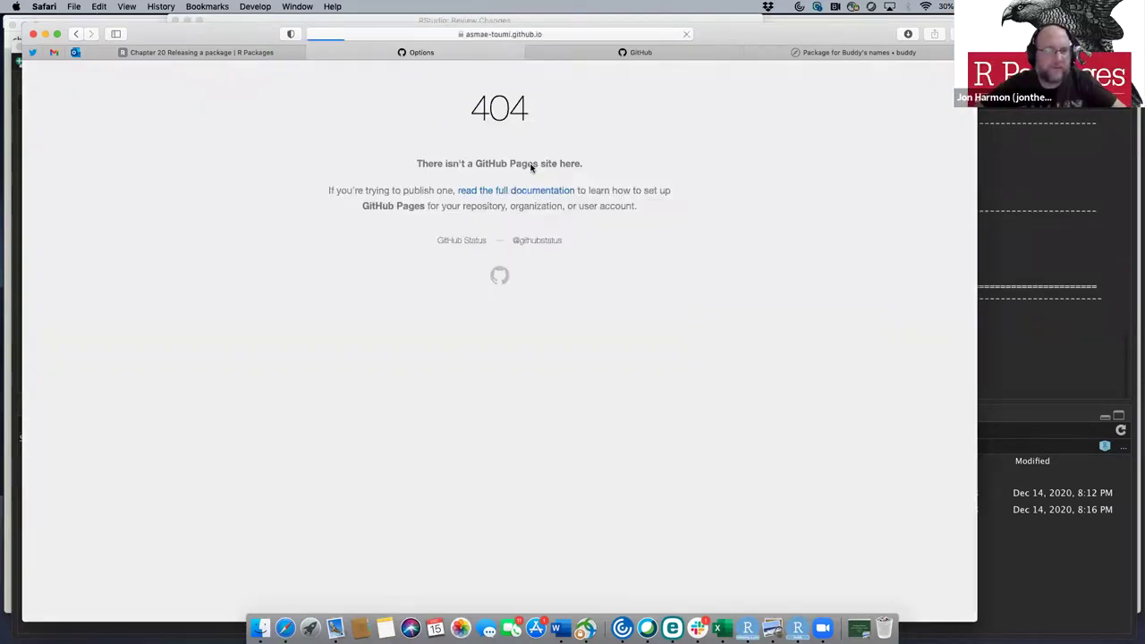
{"action": "left_click", "coordinate": [76, 34]}
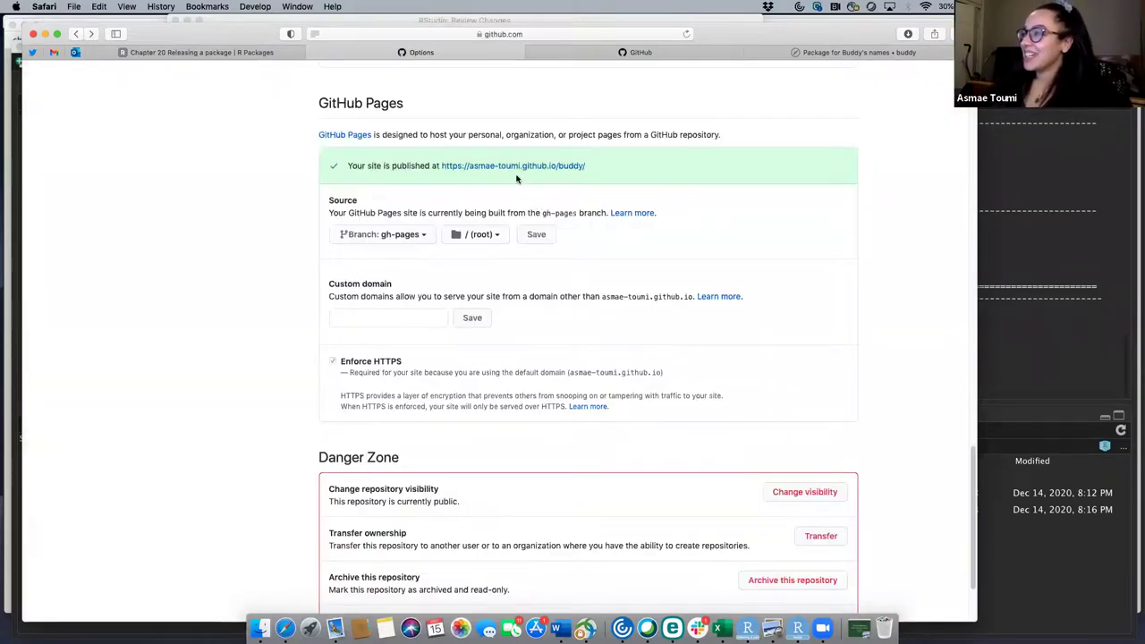
Try the /docs folder of gh-pages as the GitHub Pages source, save it, and reload the settings to check the build status.
{"action": "left_click", "coordinate": [494, 236]}
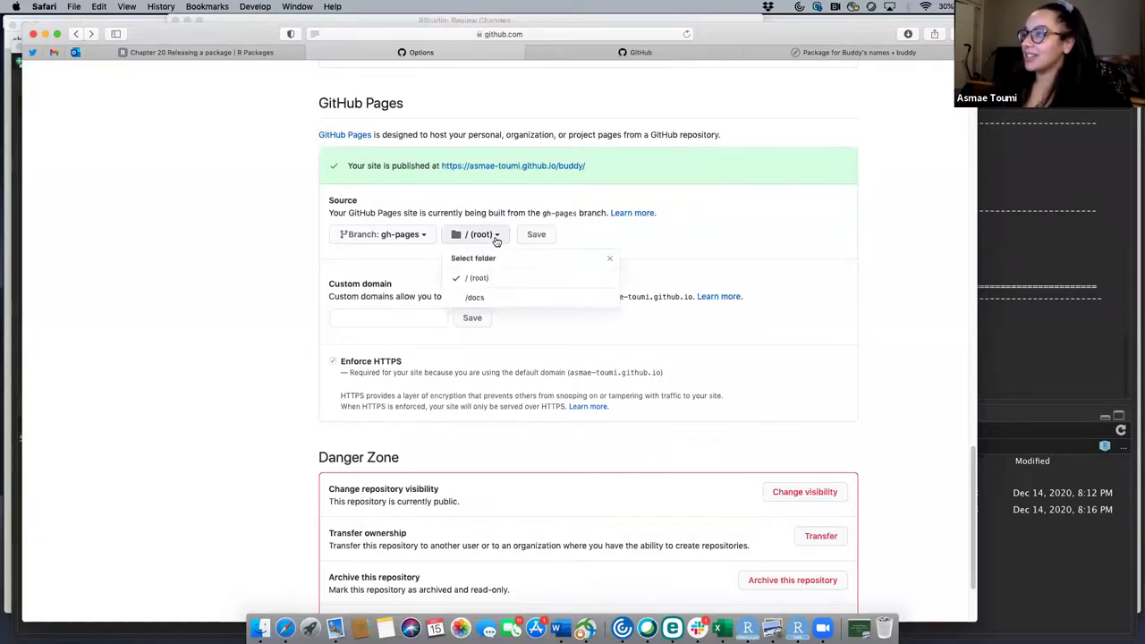
{"action": "left_click", "coordinate": [511, 299]}
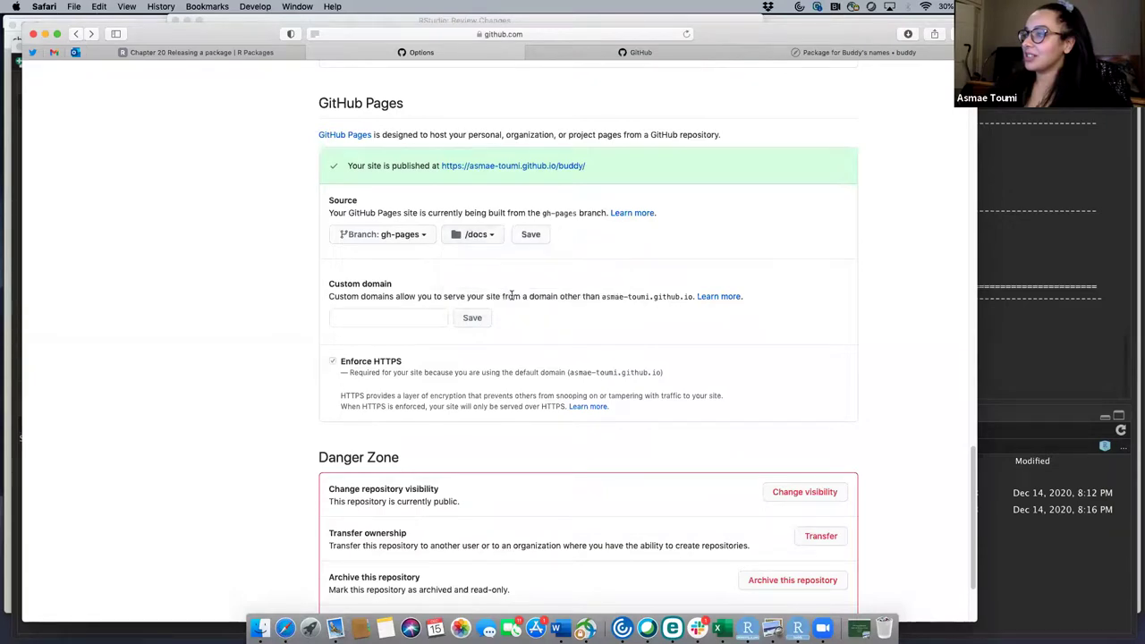
{"action": "left_click", "coordinate": [538, 240]}
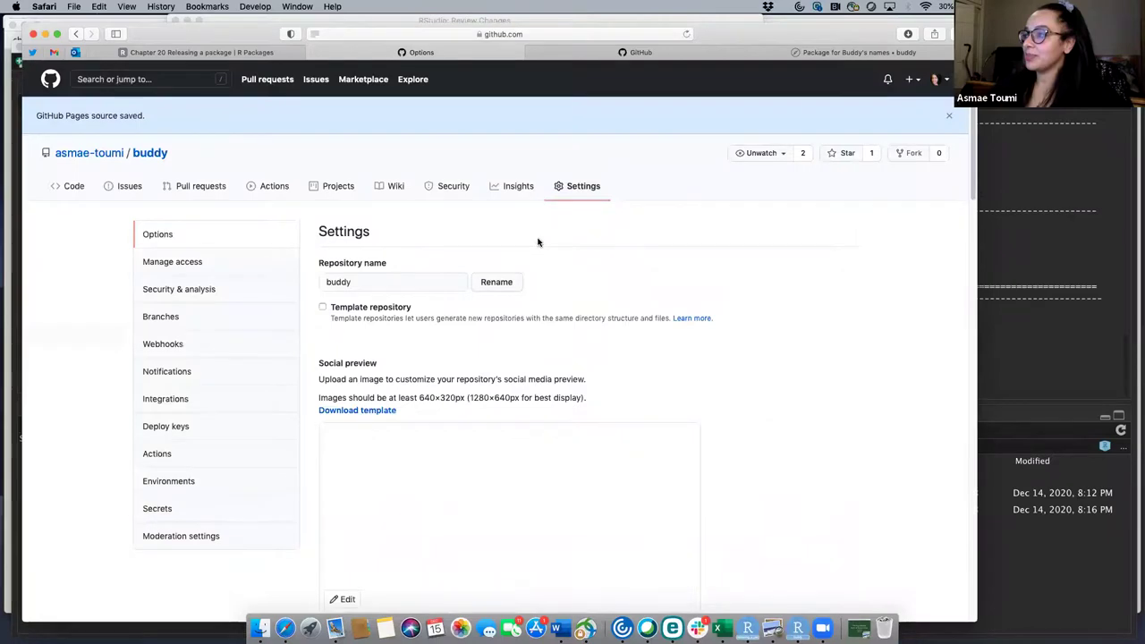
{"action": "scroll", "coordinate": [538, 242], "scroll_direction": "down", "scroll_amount": 20}
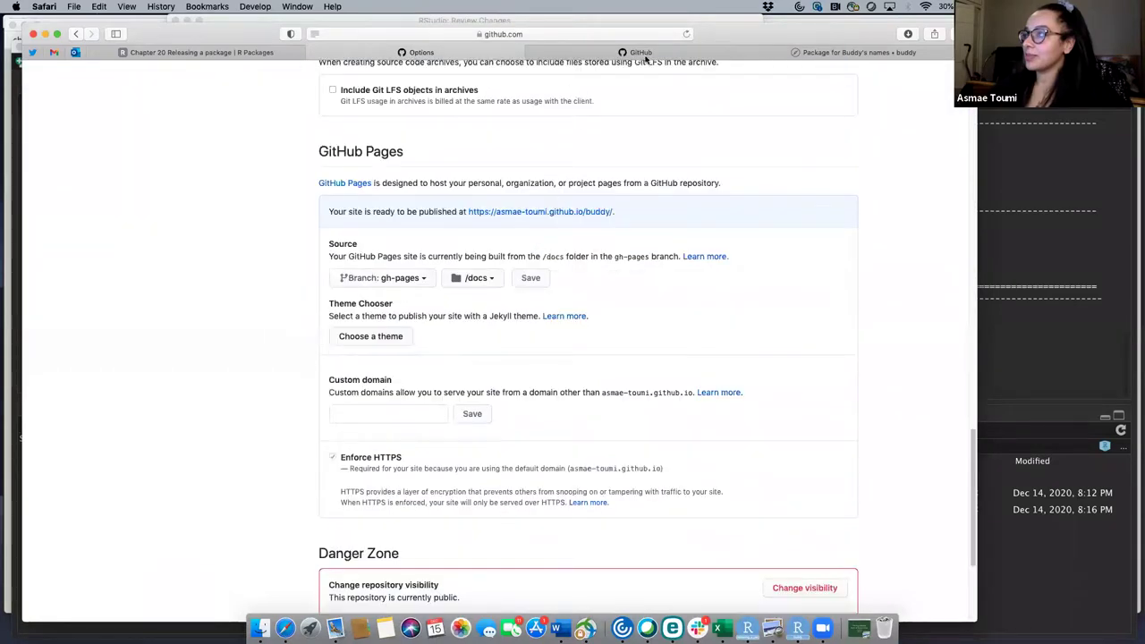
{"action": "left_click", "coordinate": [686, 34]}
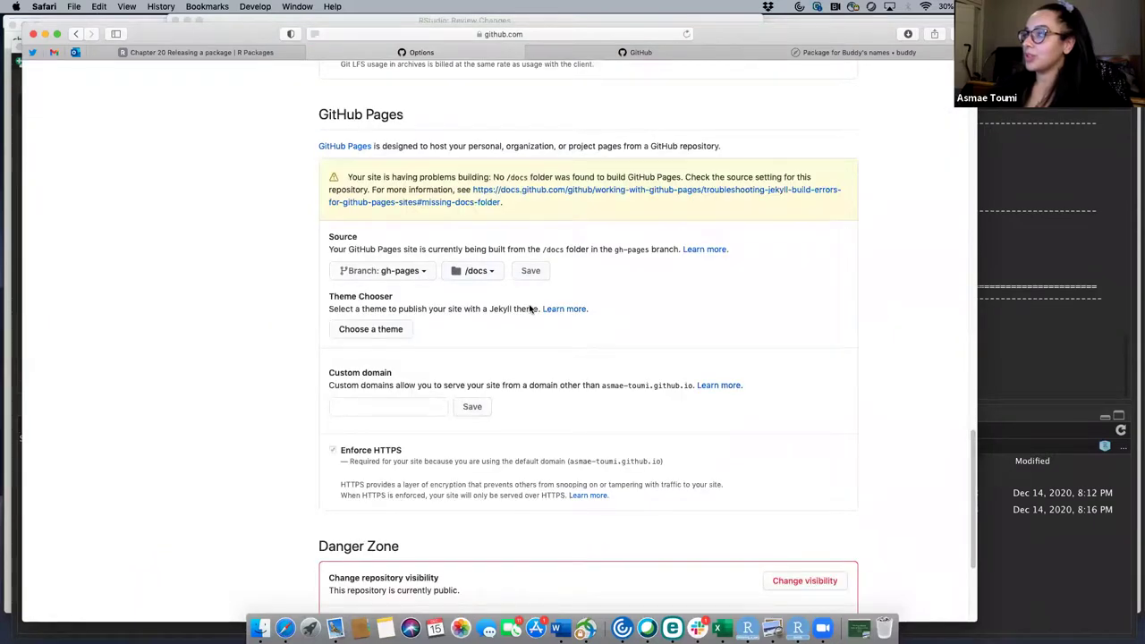
Set the GitHub Pages source folder for the gh-pages branch back to / (root) and save the change.
{"action": "left_click", "coordinate": [489, 273]}
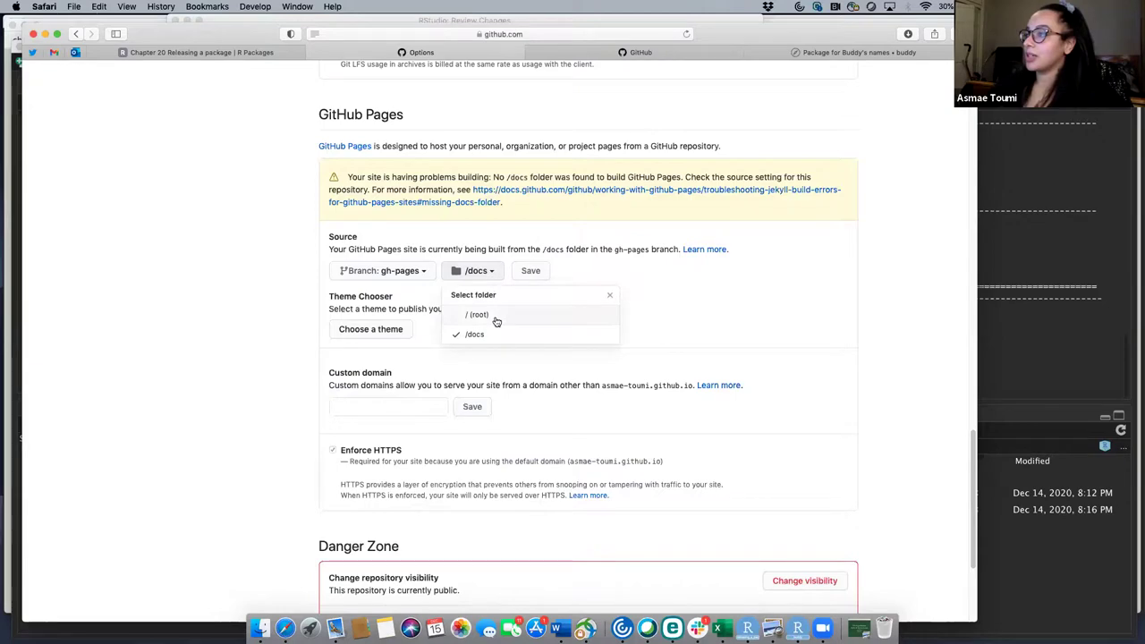
{"action": "left_click", "coordinate": [497, 318]}
{"action": "left_click", "coordinate": [537, 274]}
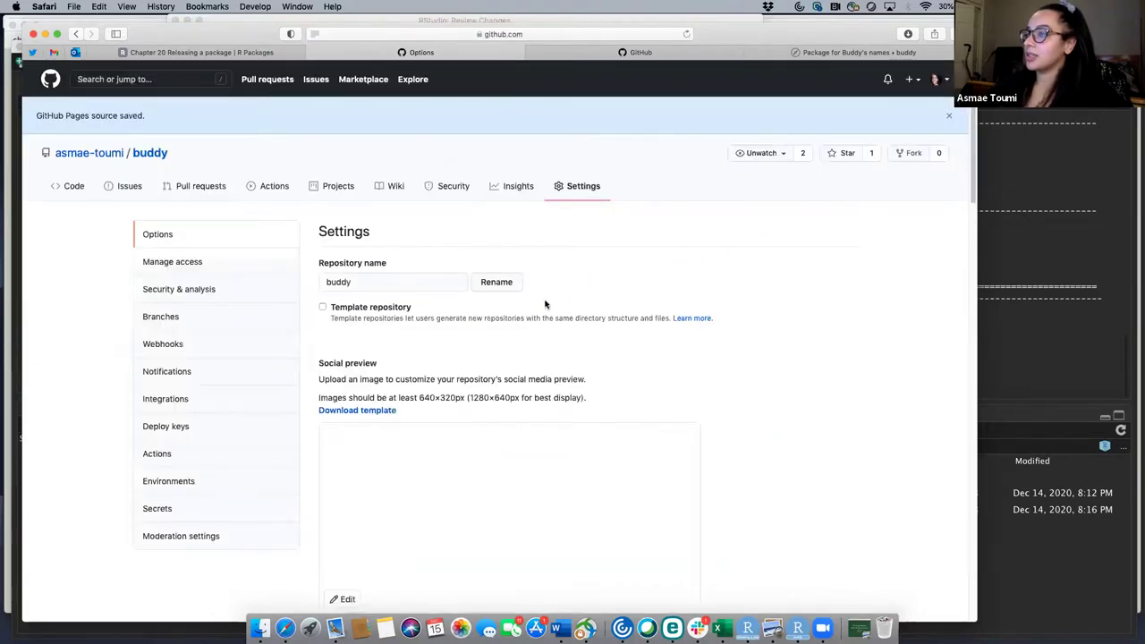
Open the buddy package's website from the link in the GitHub Pages settings and view its home page.
{"action": "scroll", "coordinate": [544, 304], "scroll_direction": "down", "scroll_amount": 20}
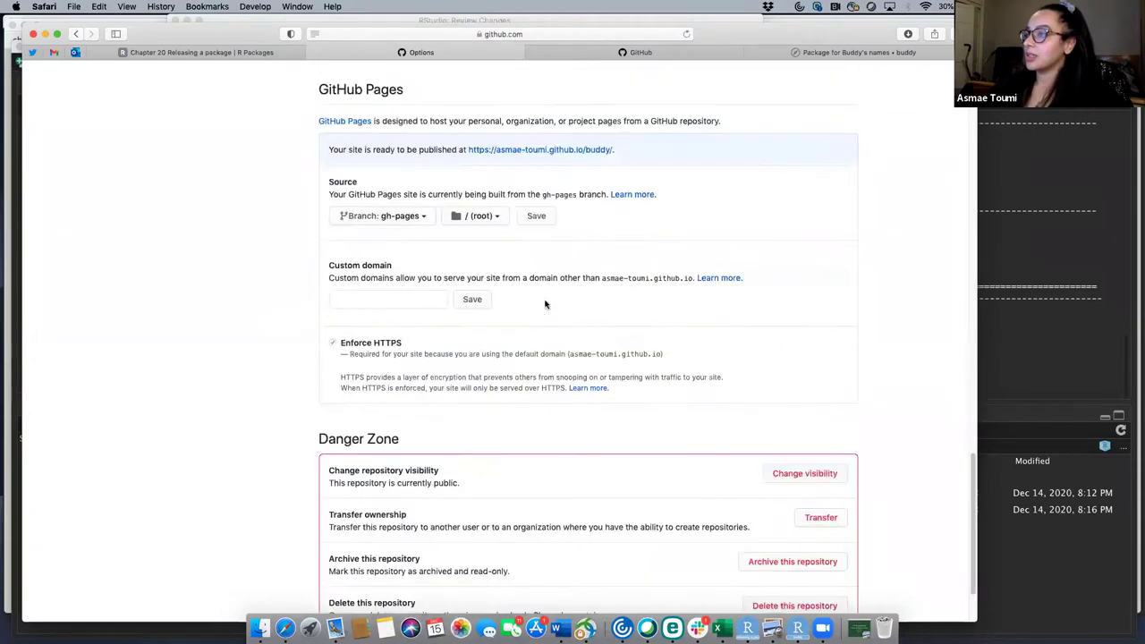
{"action": "left_click", "coordinate": [504, 152]}
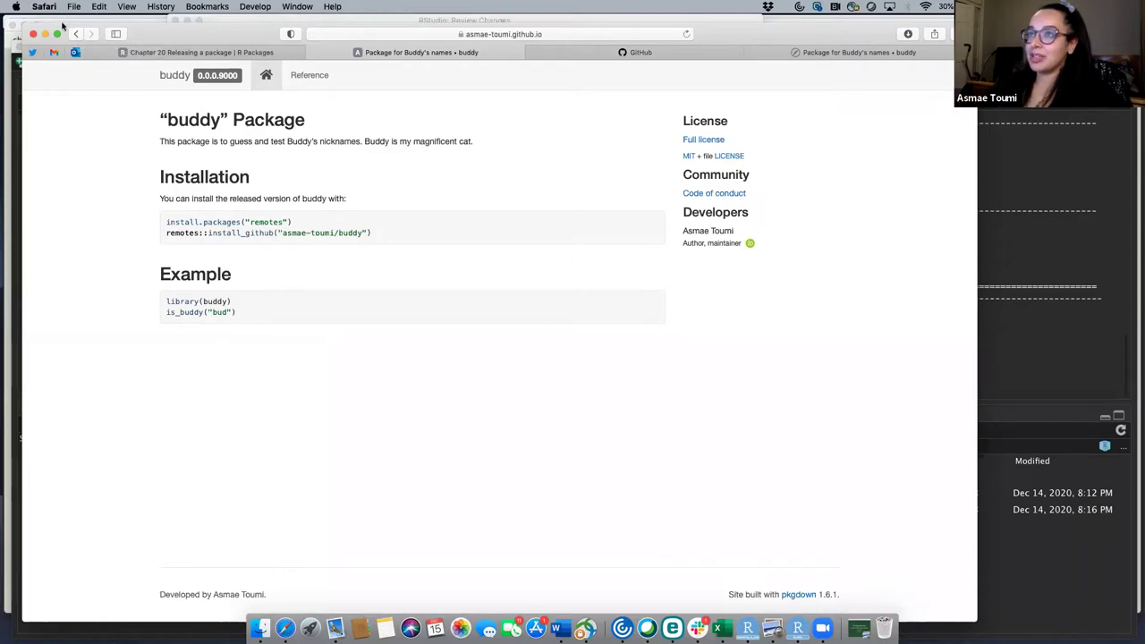
{"action": "left_click_drag", "start_coordinate": [66, 29], "coordinate": [62, 25]}
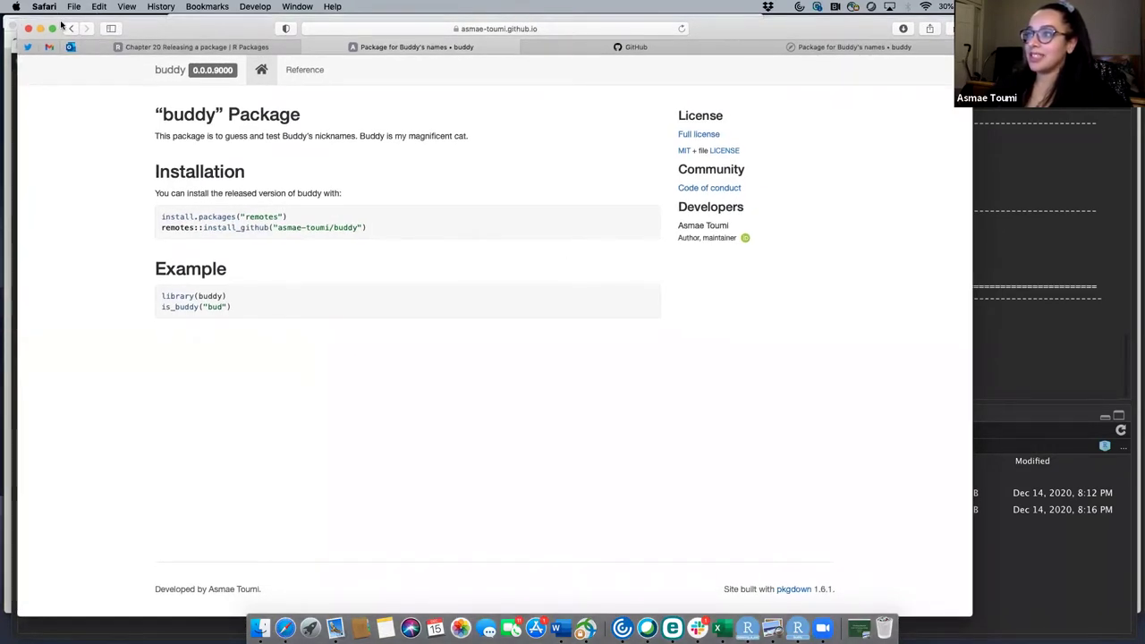